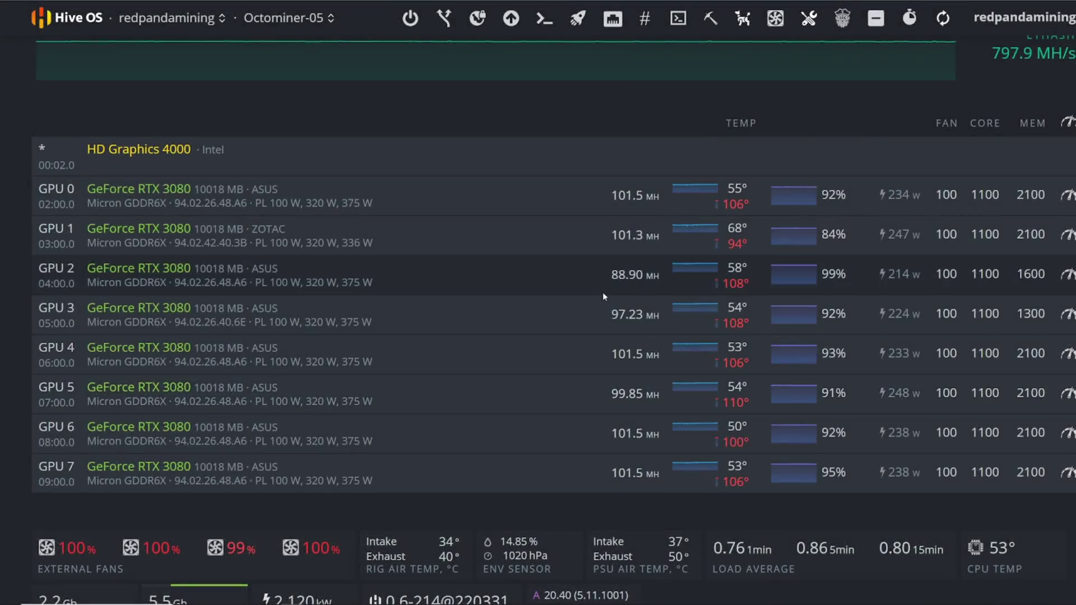
Step: Show the changelog entry for 0.6-214@220331, which lists improved Nvidia MEM Temp reporting for GDDR6X
{"action": "mouse_move", "coordinate": [747, 289]}
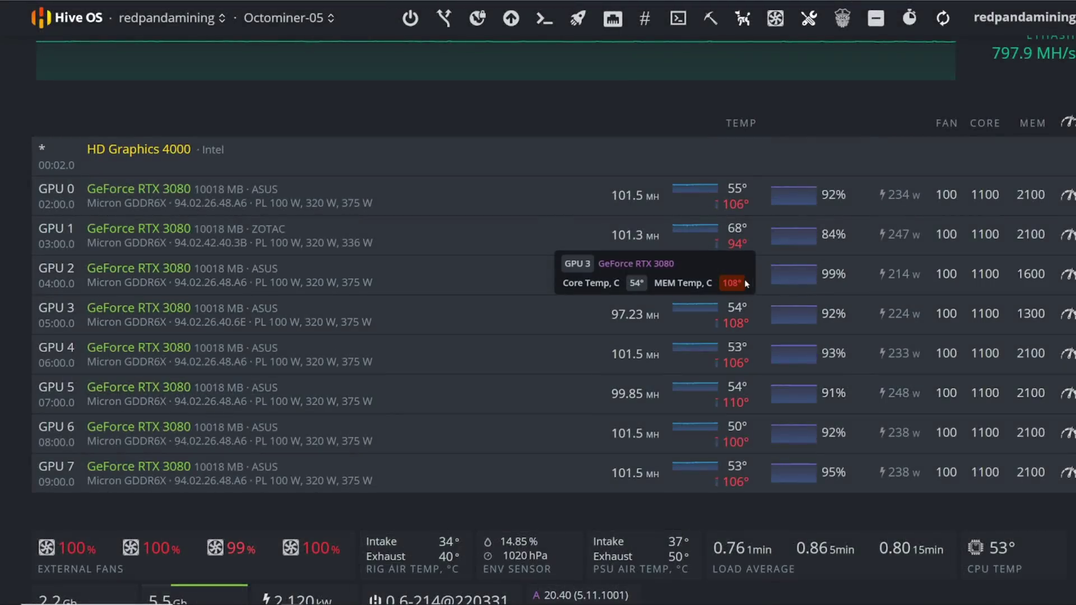
{"action": "mouse_move", "coordinate": [745, 207]}
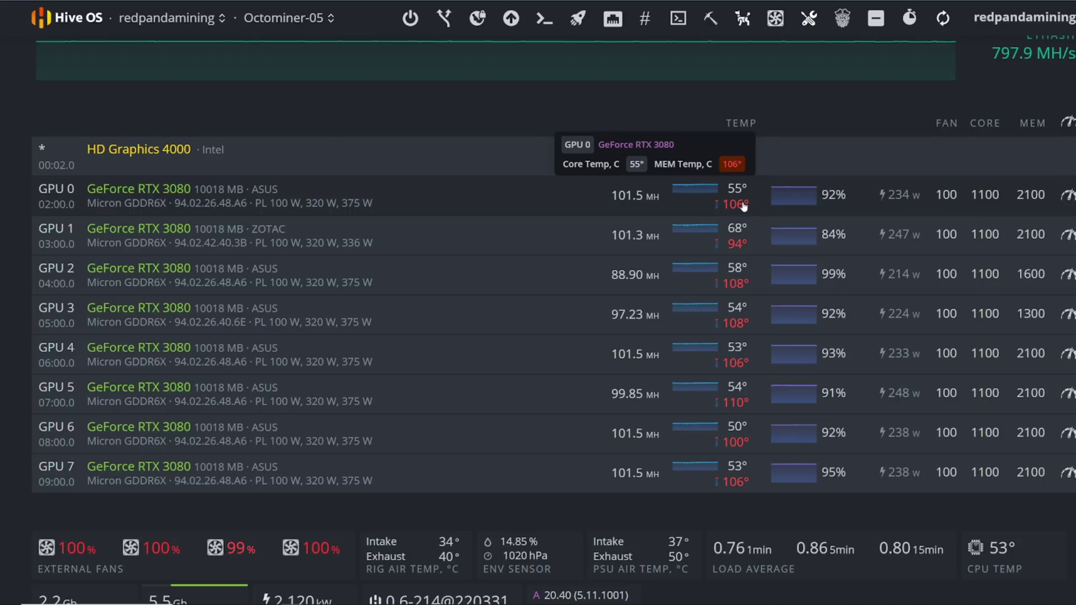
{"action": "mouse_move", "coordinate": [741, 251]}
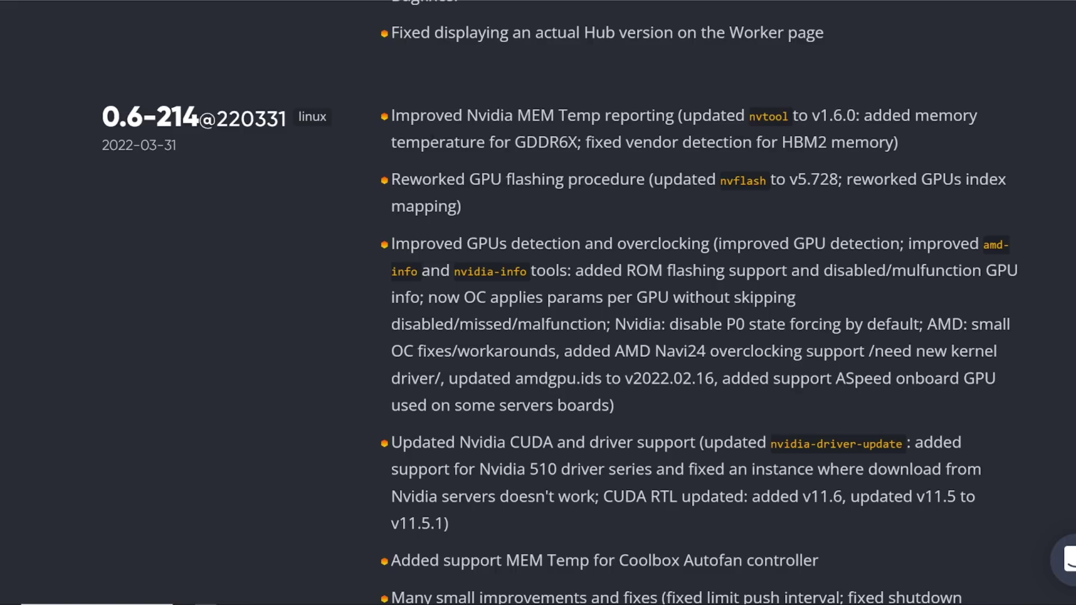
{"action": "left_click_drag", "start_coordinate": [177, 148], "coordinate": [98, 149]}
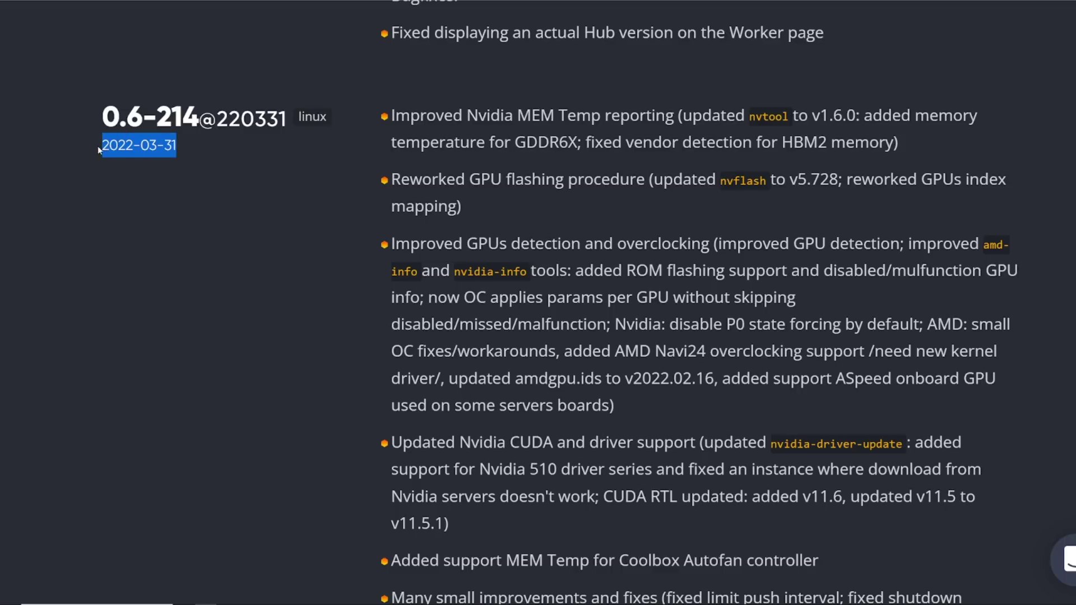
{"action": "left_click", "coordinate": [214, 149]}
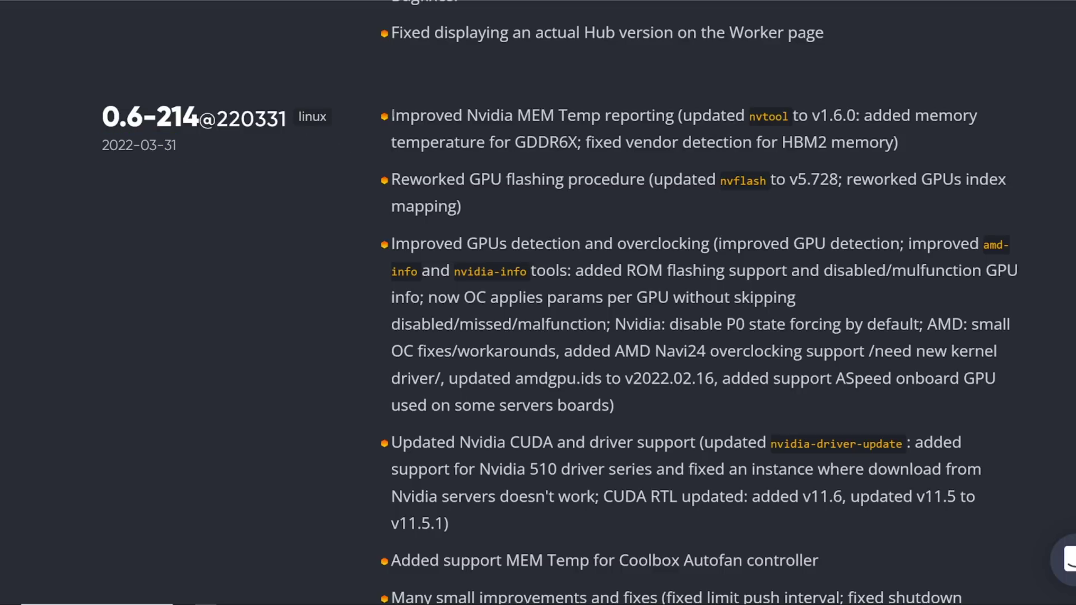
{"action": "left_click_drag", "start_coordinate": [396, 116], "coordinate": [770, 116]}
{"action": "left_click_drag", "start_coordinate": [430, 143], "coordinate": [603, 143]}
{"action": "left_click", "coordinate": [663, 144]}
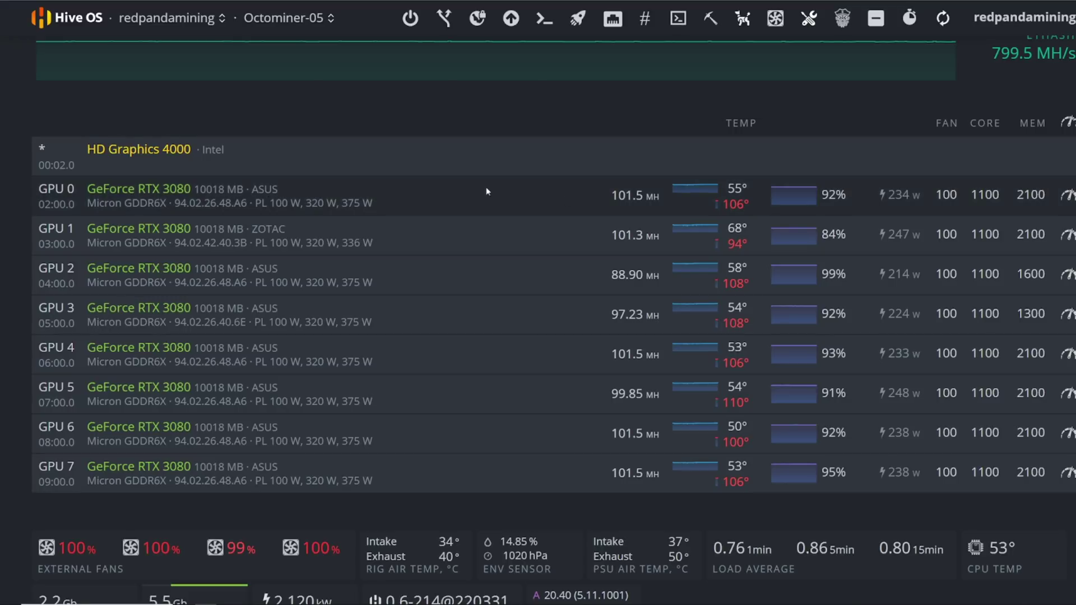
Step: Switch to the OctominerB03 worker, with eight GeForce RTX 3070 cards totalling about 501.8 MH/s
{"action": "mouse_move", "coordinate": [739, 241]}
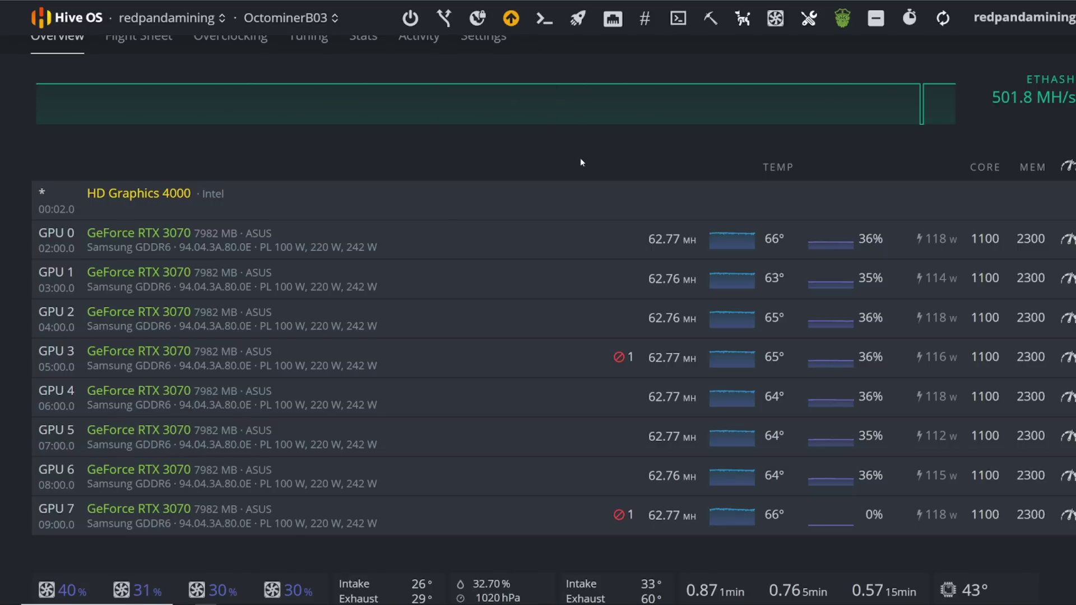
Step: Check OctominerB03's 0.6-214@220331 Choose version options, then close them without upgrading
{"action": "scroll", "coordinate": [580, 157], "scroll_direction": "up", "scroll_amount": 2}
{"action": "left_click", "coordinate": [539, 76]}
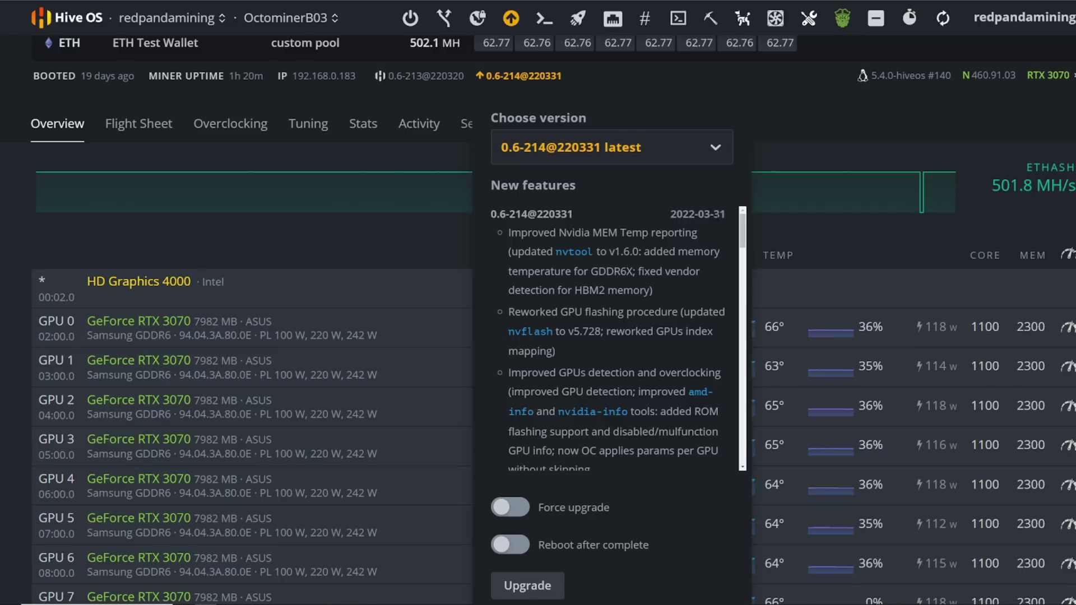
{"action": "left_click", "coordinate": [766, 120]}
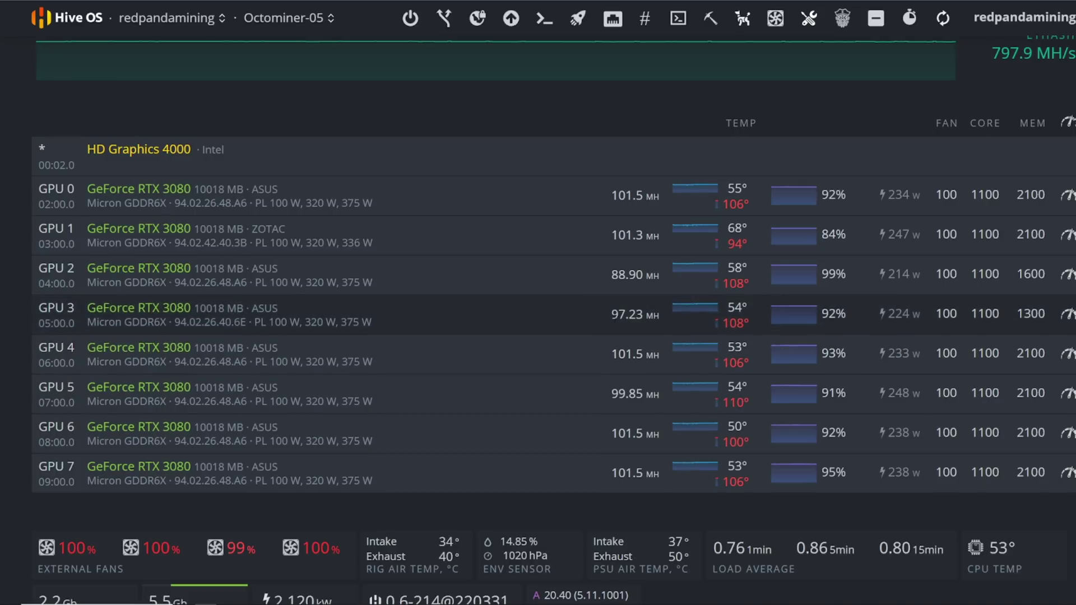
{"action": "mouse_move", "coordinate": [746, 386]}
{"action": "mouse_move", "coordinate": [743, 325]}
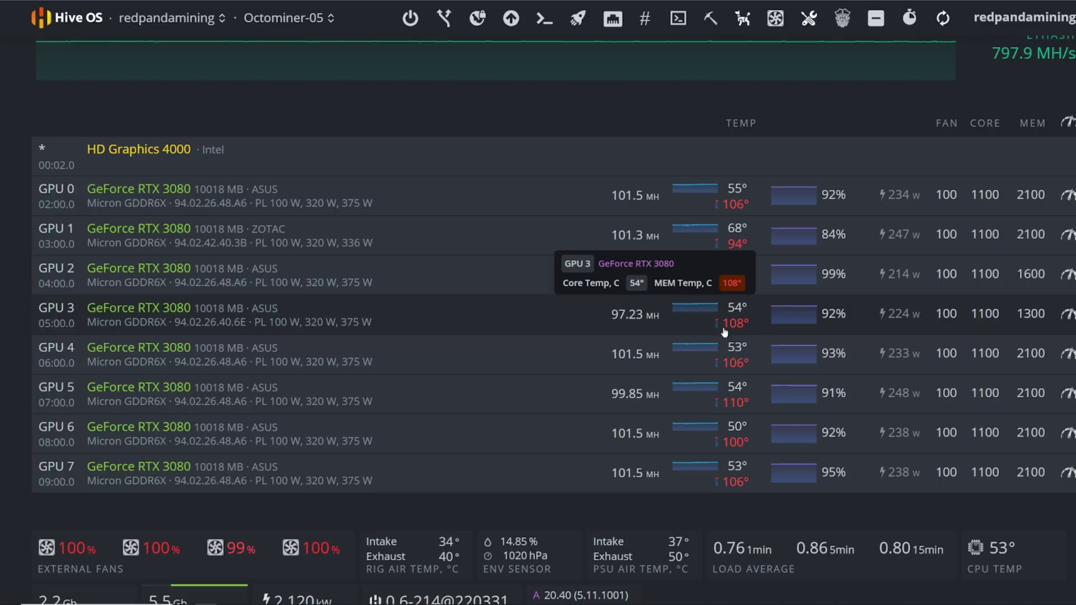
{"action": "mouse_move", "coordinate": [729, 411]}
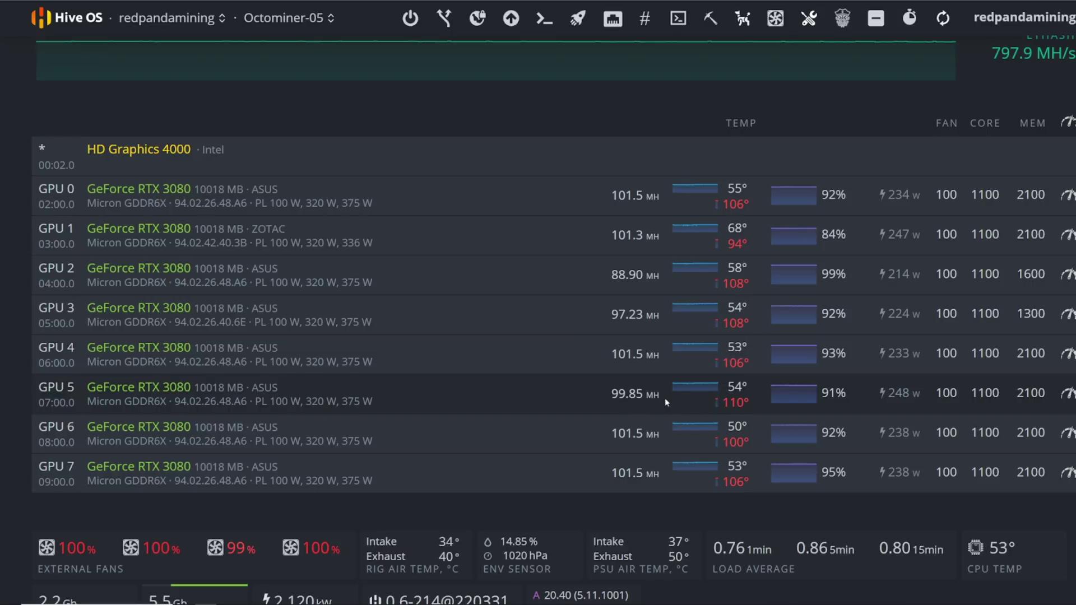
{"action": "mouse_move", "coordinate": [731, 485]}
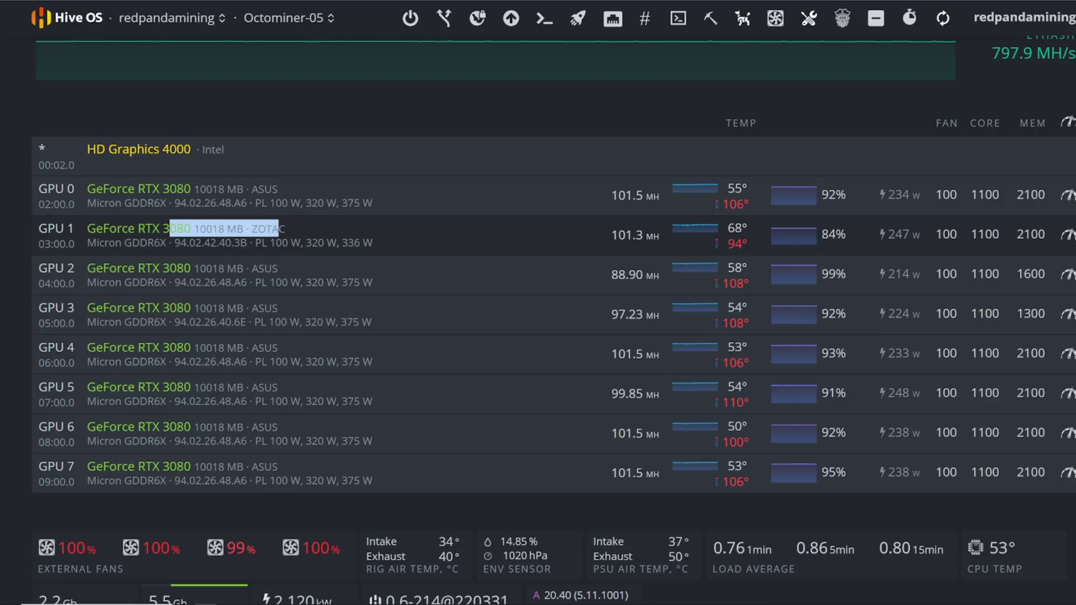
Step: Check several GPU temperatures, then switch to the REBTECH01 worker still running 0.6-213@220320
{"action": "mouse_move", "coordinate": [751, 253]}
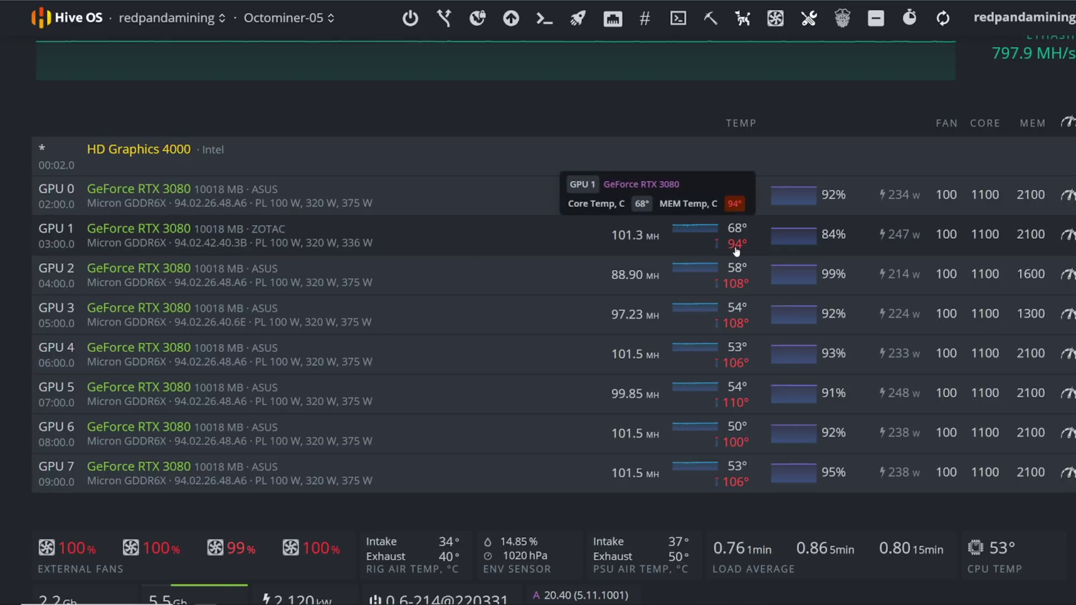
{"action": "mouse_move", "coordinate": [738, 295]}
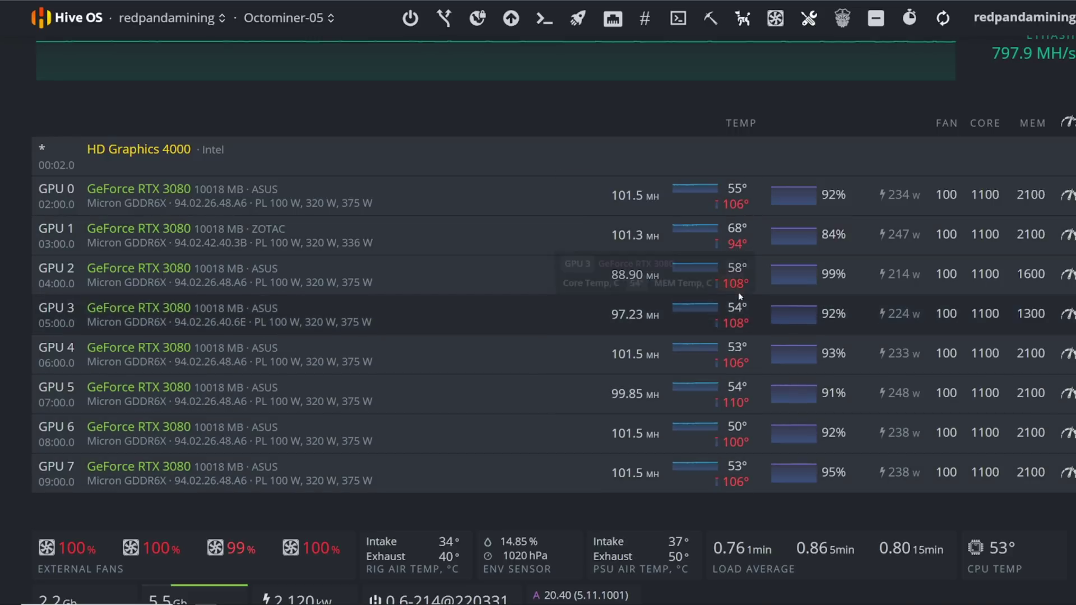
{"action": "mouse_move", "coordinate": [732, 210]}
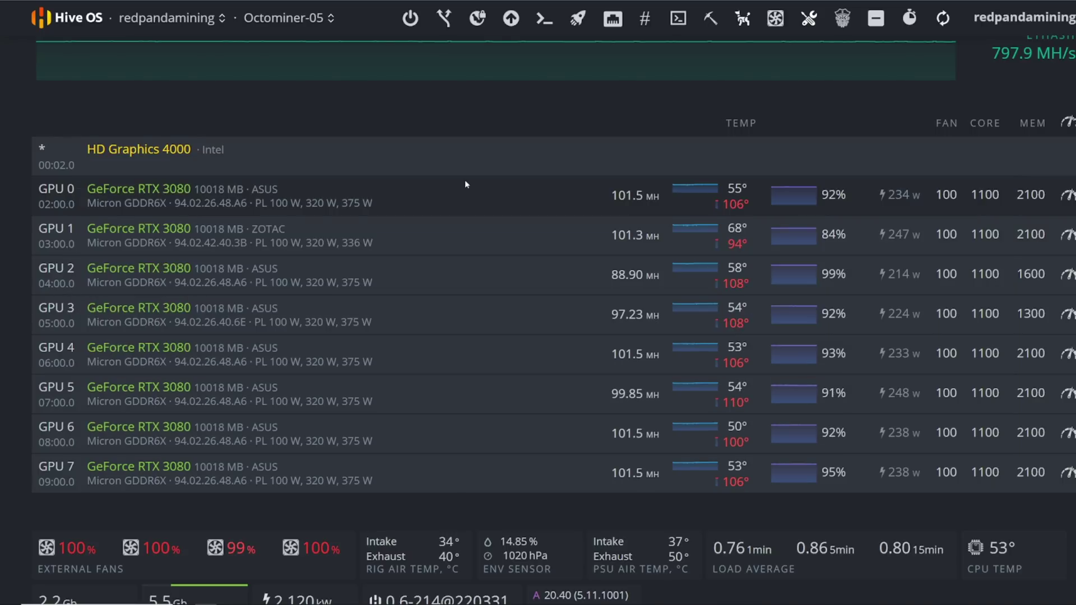
{"action": "mouse_move", "coordinate": [730, 374]}
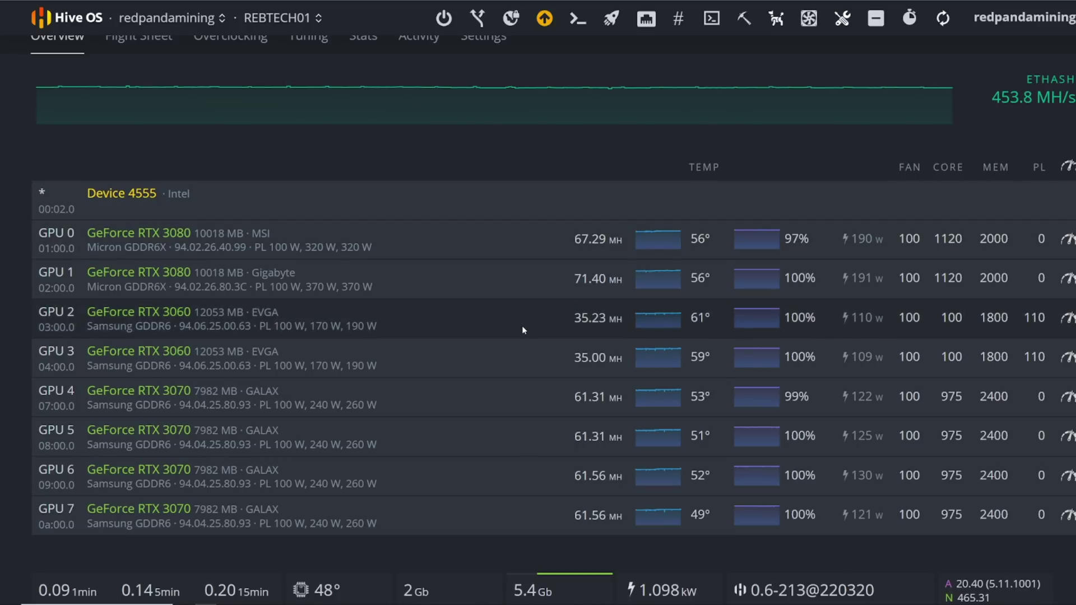
Step: Upgrade REBTECH01 to 0.6-214@220331 with Force upgrade and Reboot after complete enabled
{"action": "scroll", "coordinate": [524, 328], "scroll_direction": "up", "scroll_amount": 2}
{"action": "scroll", "coordinate": [526, 328], "scroll_direction": "up", "scroll_amount": 2}
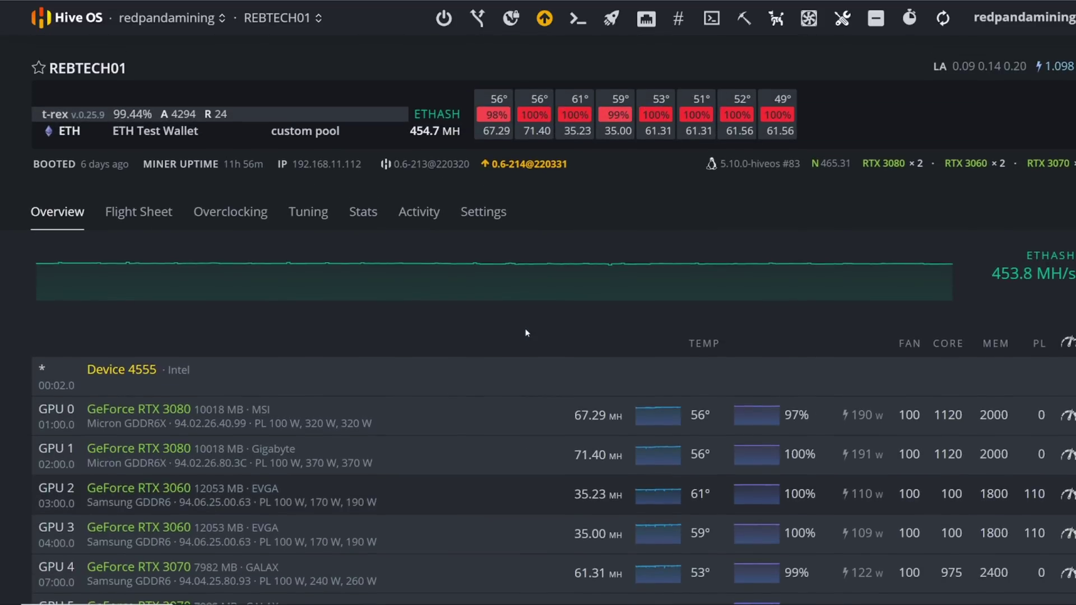
{"action": "left_click", "coordinate": [547, 165]}
{"action": "scroll", "coordinate": [660, 510], "scroll_direction": "down", "scroll_amount": 5}
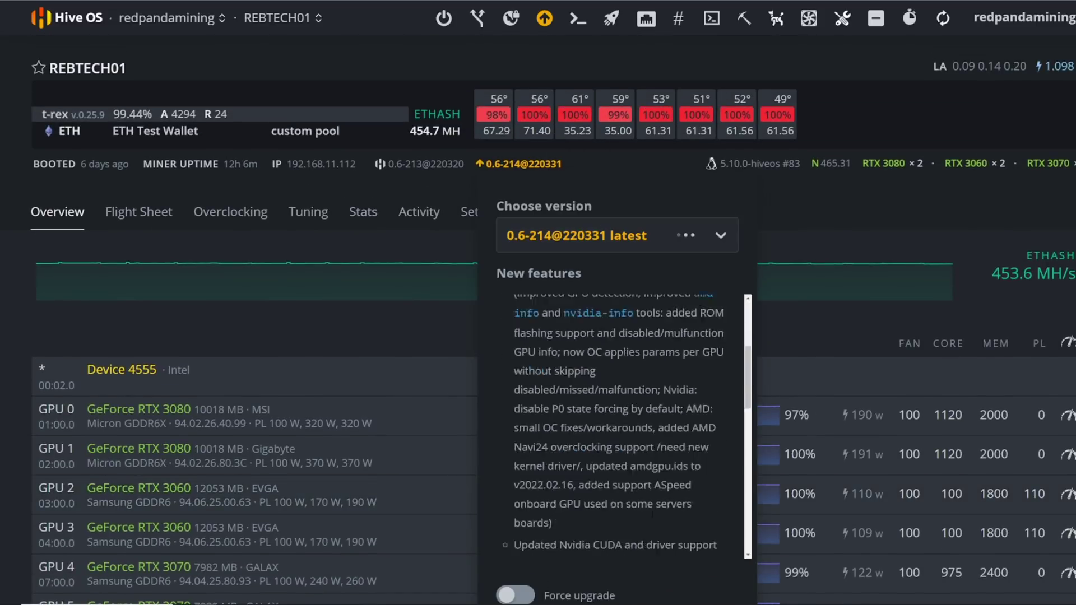
{"action": "scroll", "coordinate": [660, 510], "scroll_direction": "down", "scroll_amount": 5}
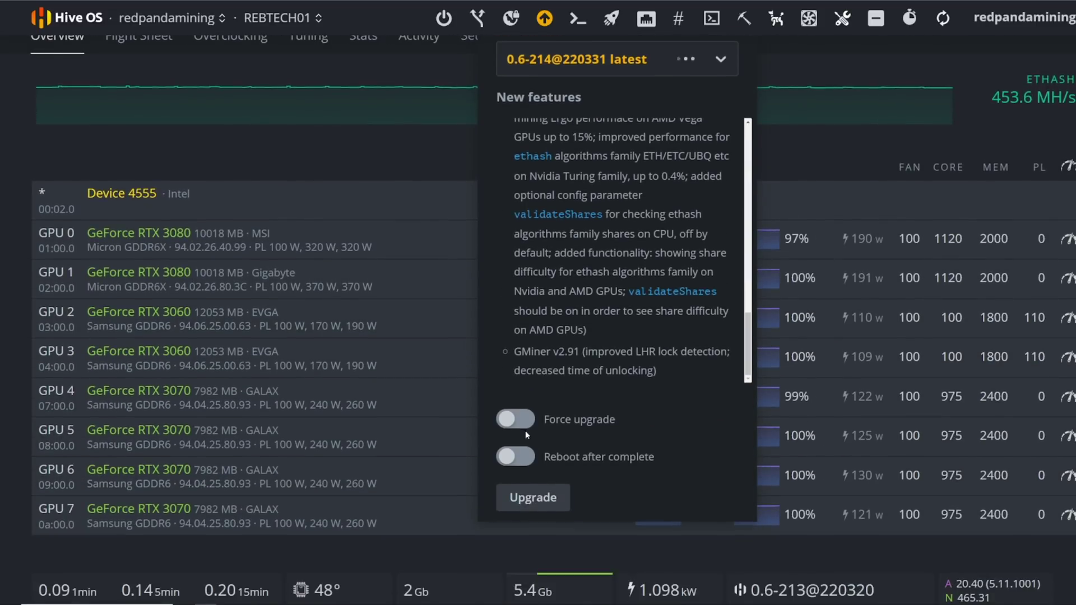
{"action": "left_click", "coordinate": [518, 417]}
{"action": "scroll", "coordinate": [722, 459], "scroll_direction": "down", "scroll_amount": 4}
{"action": "left_click", "coordinate": [515, 413]}
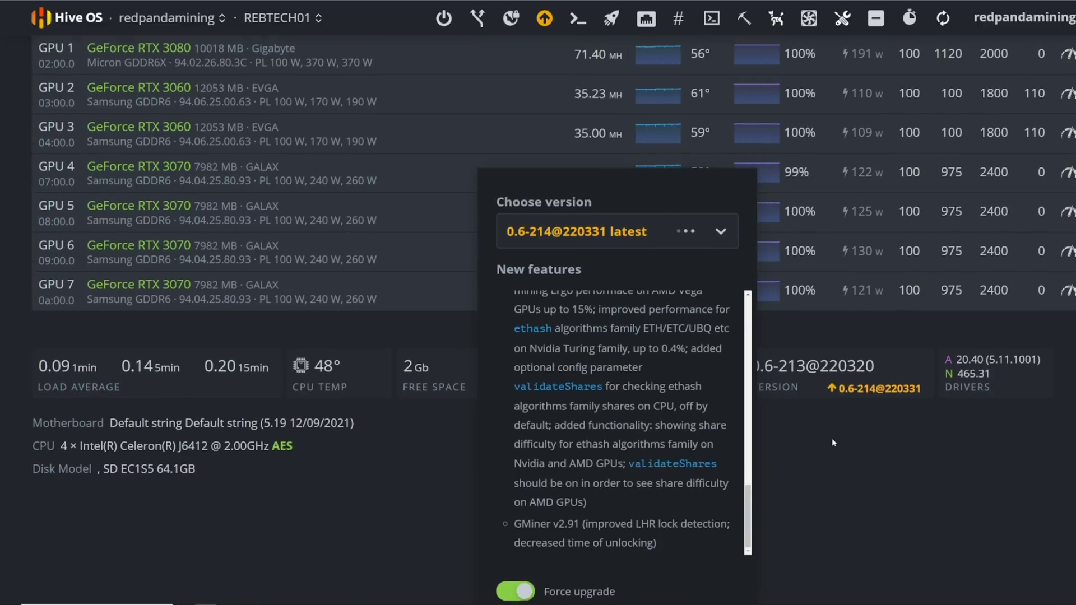
{"action": "scroll", "coordinate": [515, 413], "scroll_direction": "down", "scroll_amount": 1}
{"action": "left_click", "coordinate": [533, 580]}
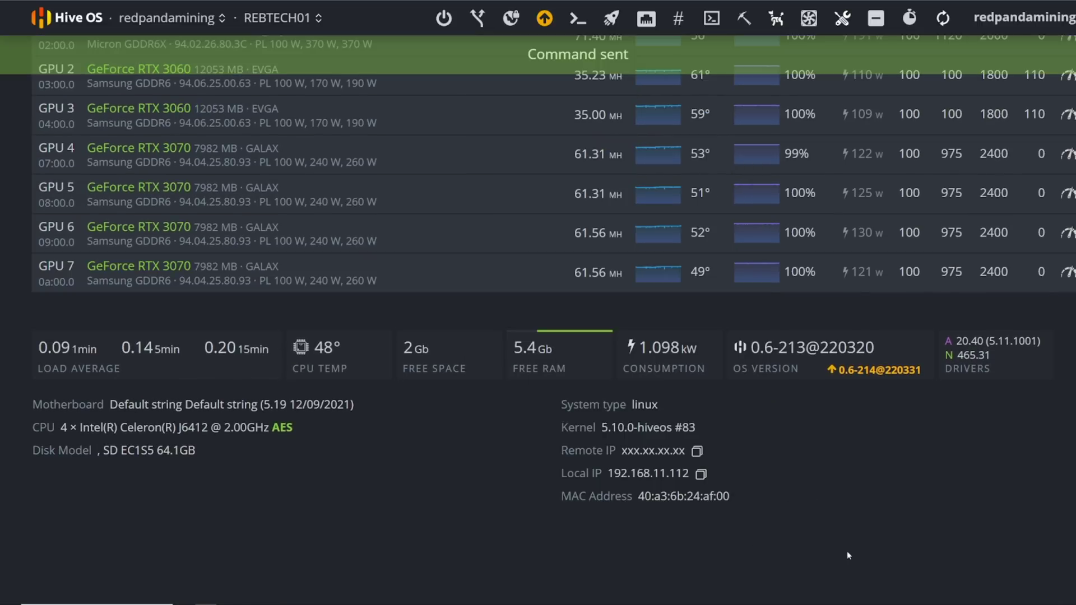
{"action": "scroll", "coordinate": [846, 551], "scroll_direction": "up", "scroll_amount": 3}
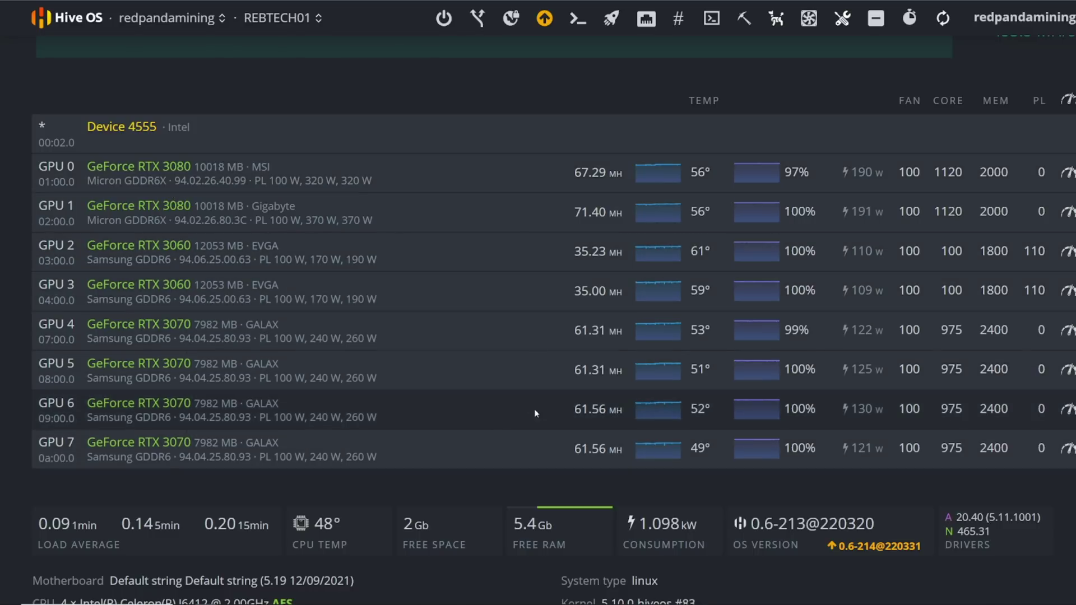
Step: Refresh REBTECH01's stats to confirm it now reports version 0.6-214@220331
{"action": "scroll", "coordinate": [535, 413], "scroll_direction": "up", "scroll_amount": 1}
{"action": "left_click_drag", "start_coordinate": [252, 250], "coordinate": [298, 176]}
{"action": "left_click", "coordinate": [577, 206]}
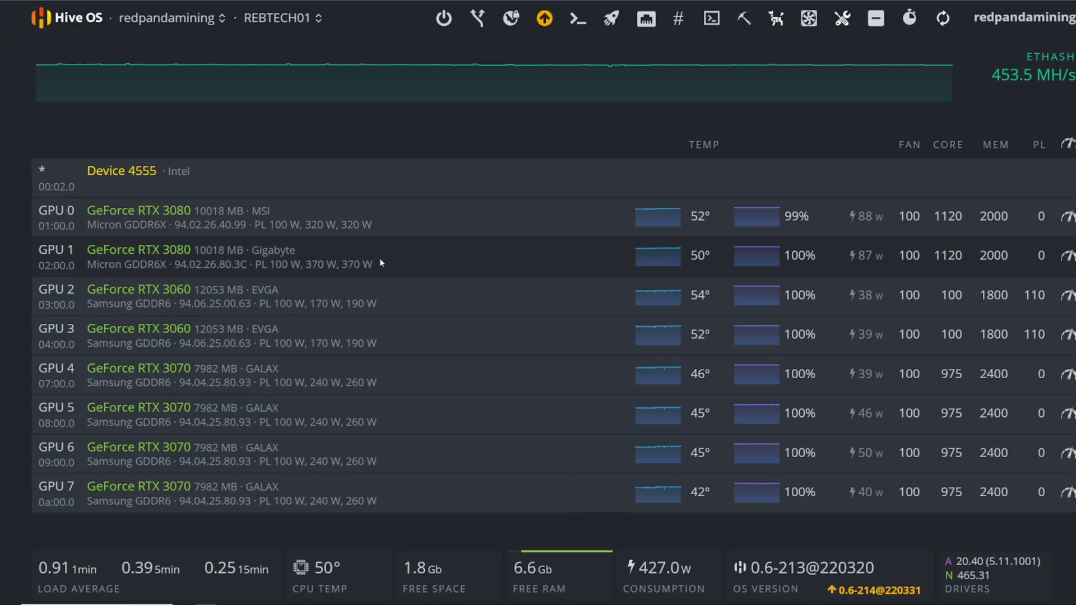
{"action": "mouse_move", "coordinate": [351, 264]}
{"action": "left_mouse_down"}
{"action": "mouse_move", "coordinate": [90, 250]}
{"action": "mouse_move", "coordinate": [134, 223]}
{"action": "mouse_move", "coordinate": [351, 264]}
{"action": "left_mouse_up"}
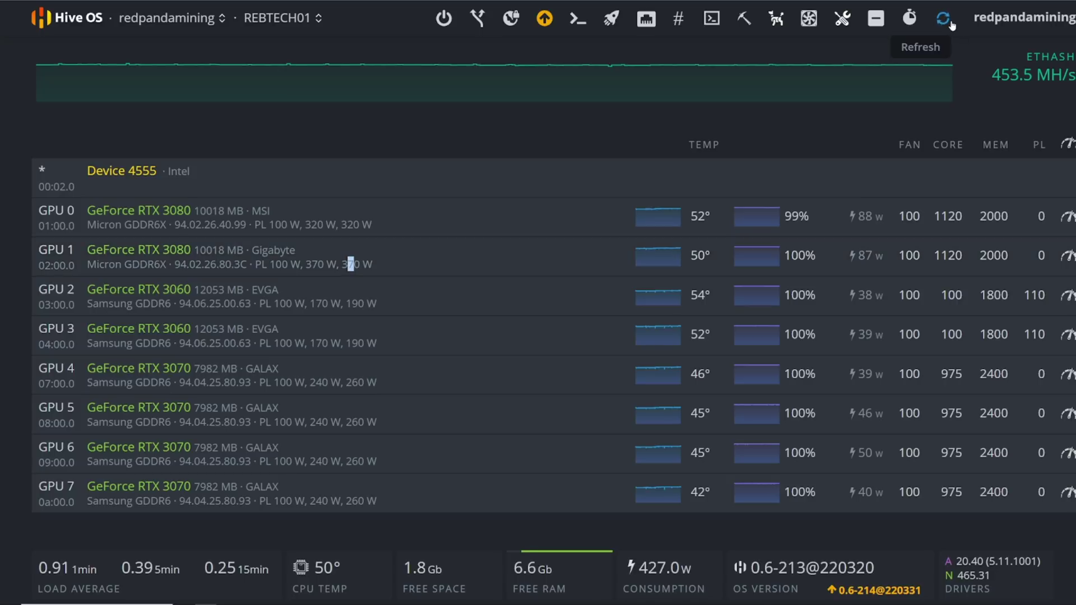
{"action": "left_click", "coordinate": [944, 21]}
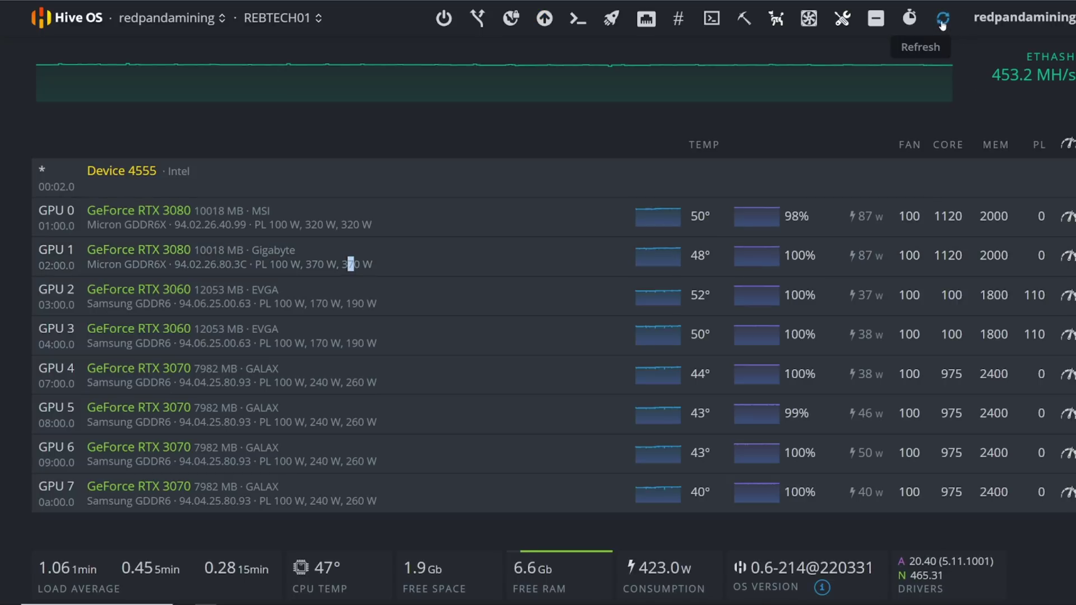
{"action": "left_click", "coordinate": [656, 250]}
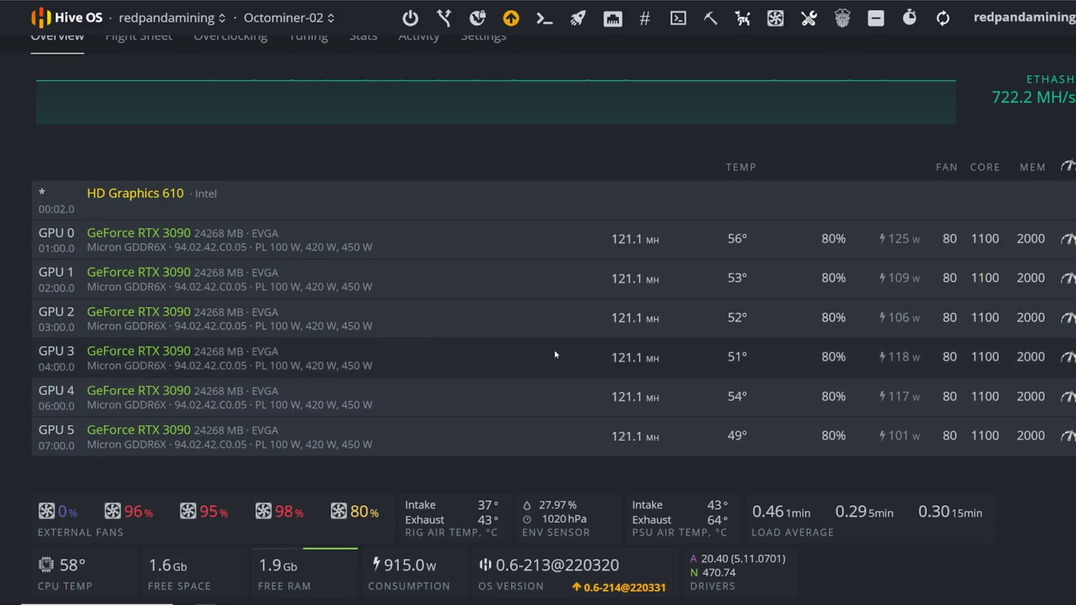
Step: Upgrade Octominer-02 to 0.6-214@220331 with Force upgrade and Reboot after complete turned on
{"action": "scroll", "coordinate": [553, 351], "scroll_direction": "up", "scroll_amount": 3}
{"action": "left_click", "coordinate": [546, 165]}
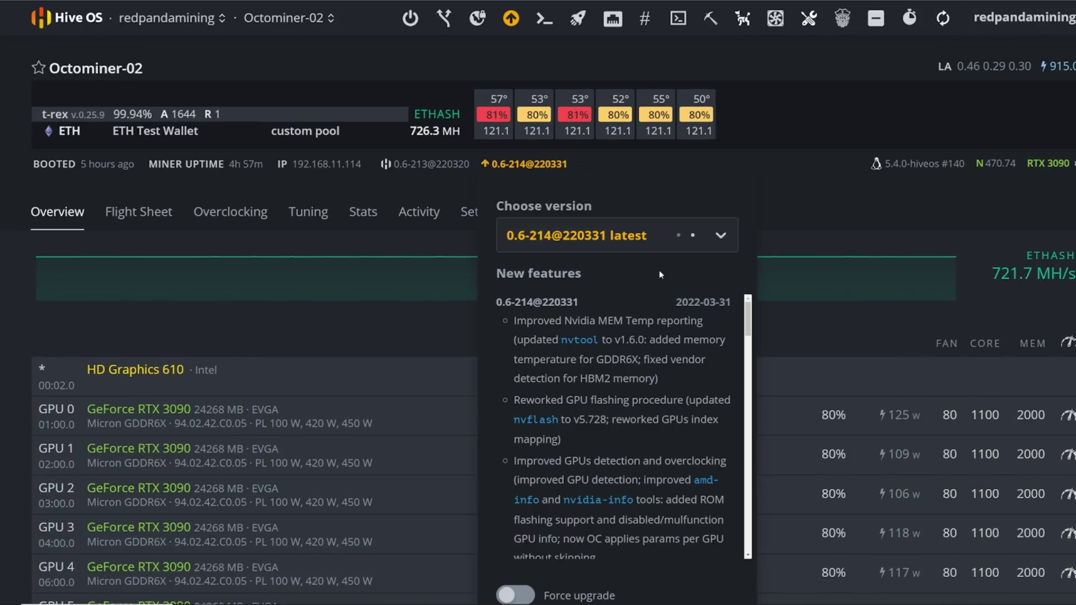
{"action": "scroll", "coordinate": [666, 490], "scroll_direction": "down", "scroll_amount": 2}
{"action": "scroll", "coordinate": [521, 470], "scroll_direction": "down", "scroll_amount": 3}
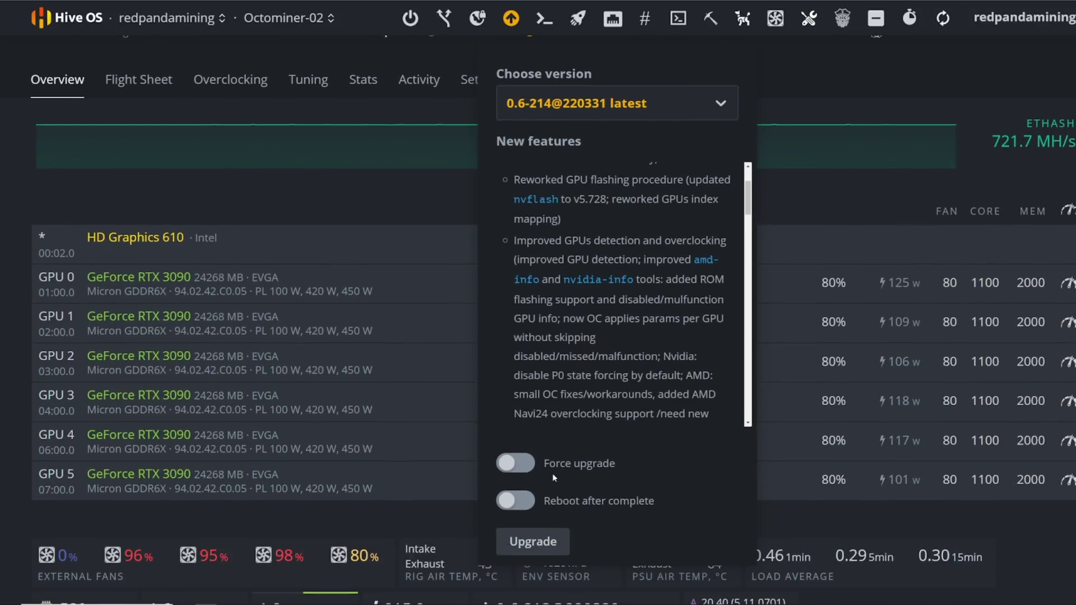
{"action": "left_click", "coordinate": [518, 465]}
{"action": "scroll", "coordinate": [521, 448], "scroll_direction": "down", "scroll_amount": 3}
{"action": "left_click", "coordinate": [517, 418]}
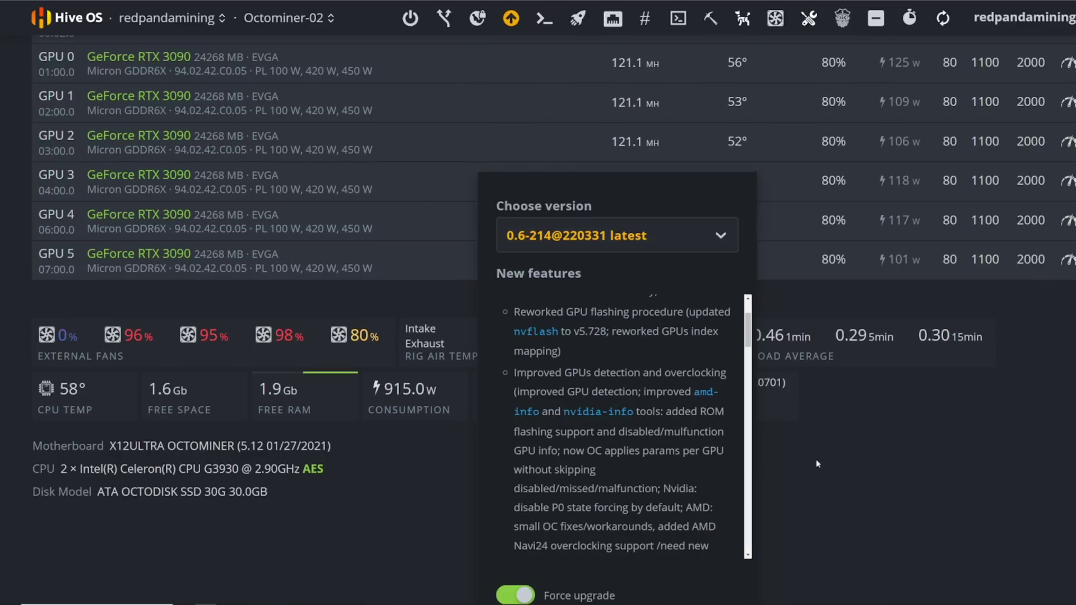
{"action": "scroll", "coordinate": [856, 526], "scroll_direction": "down", "scroll_amount": 2}
{"action": "left_click", "coordinate": [515, 586]}
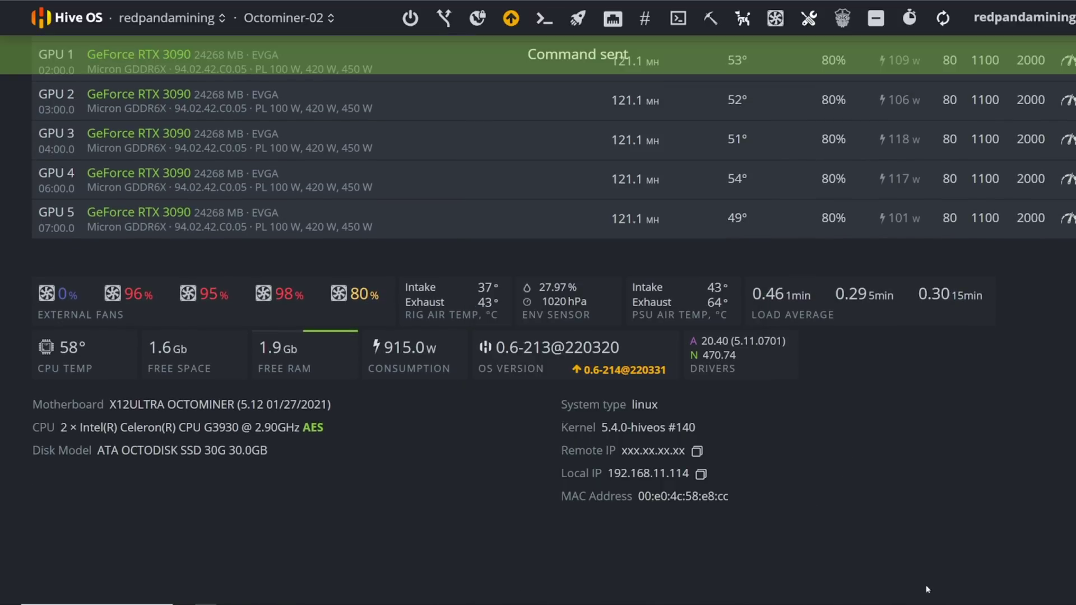
{"action": "scroll", "coordinate": [919, 458], "scroll_direction": "up", "scroll_amount": 3}
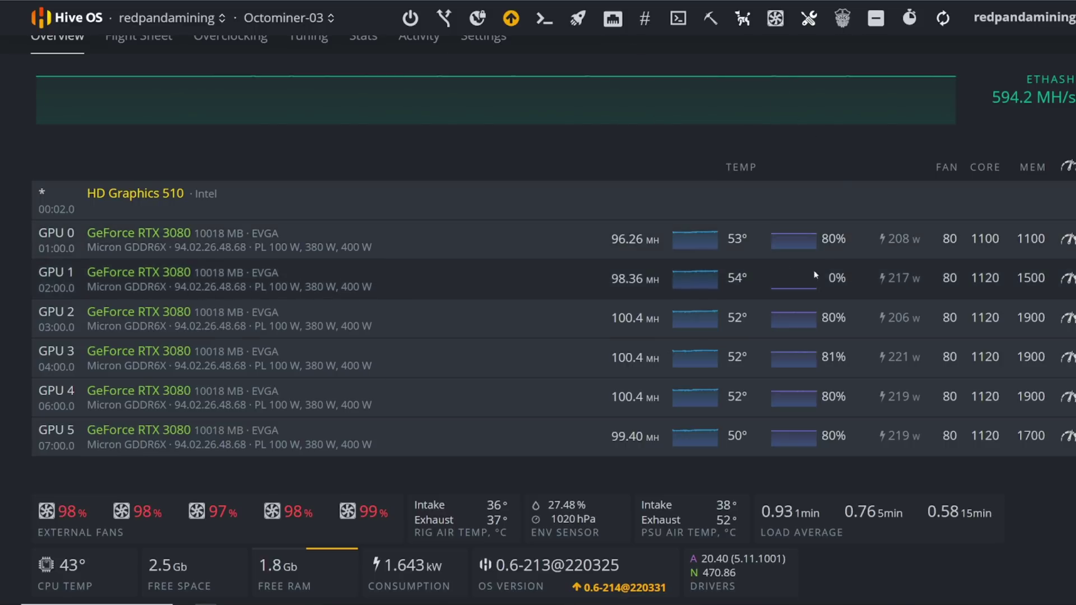
Step: Upgrade Octominer-03 to 0.6-214@220331 with Force upgrade and Reboot after complete enabled
{"action": "scroll", "coordinate": [588, 177], "scroll_direction": "up", "scroll_amount": 3}
{"action": "left_click", "coordinate": [545, 167]}
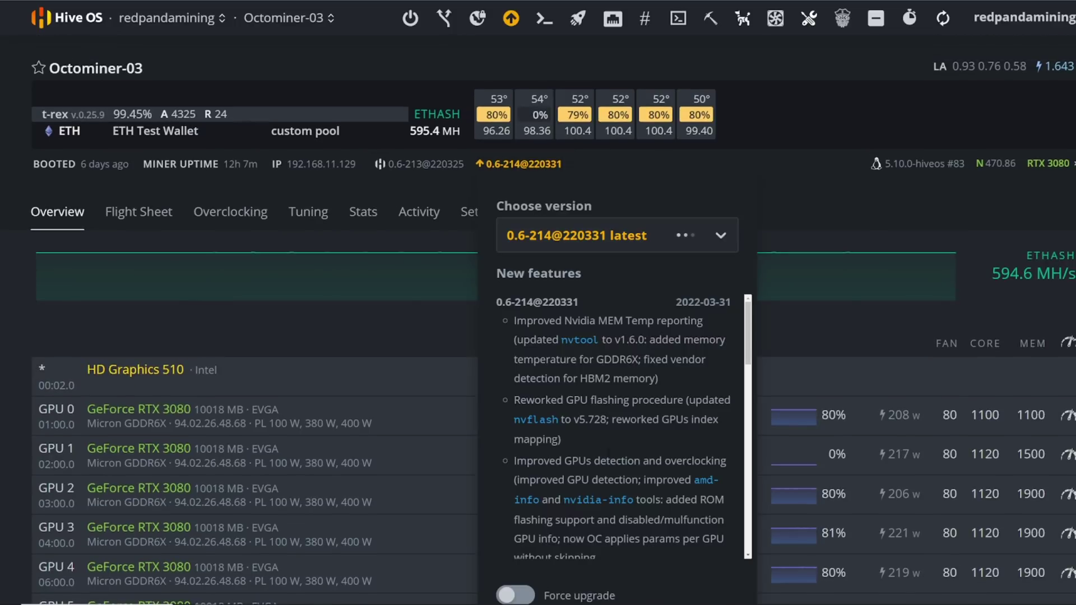
{"action": "scroll", "coordinate": [644, 393], "scroll_direction": "down", "scroll_amount": 3}
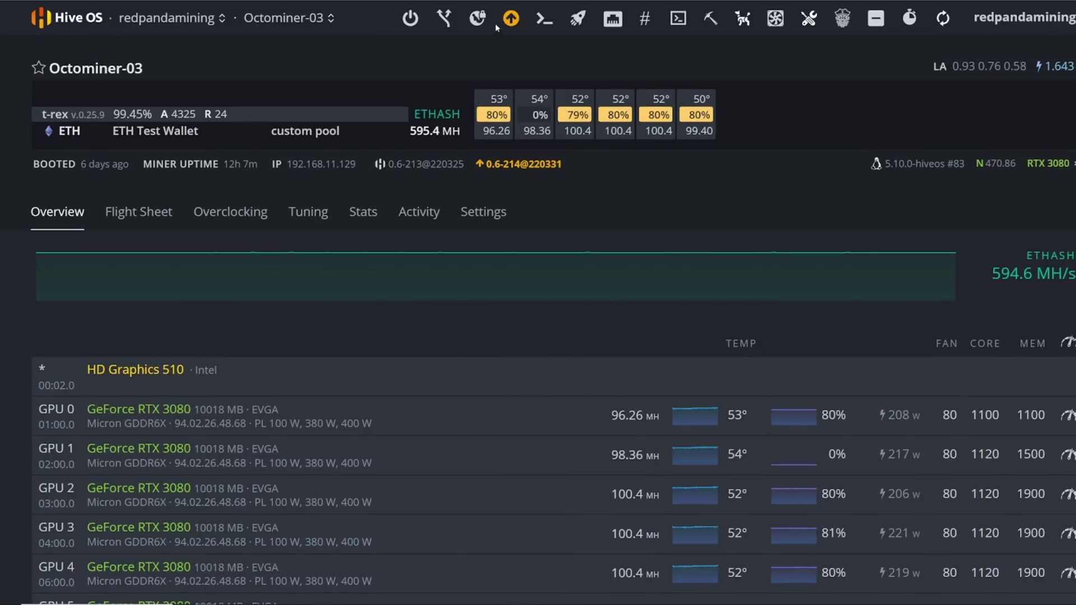
{"action": "left_click", "coordinate": [508, 20]}
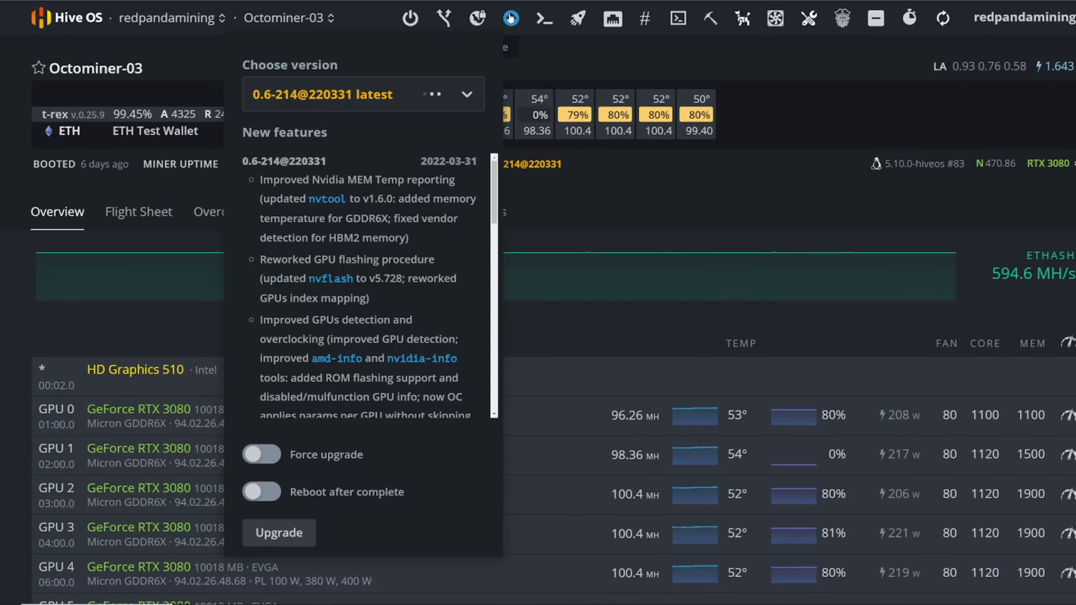
{"action": "left_click", "coordinate": [258, 457]}
{"action": "left_click", "coordinate": [259, 492]}
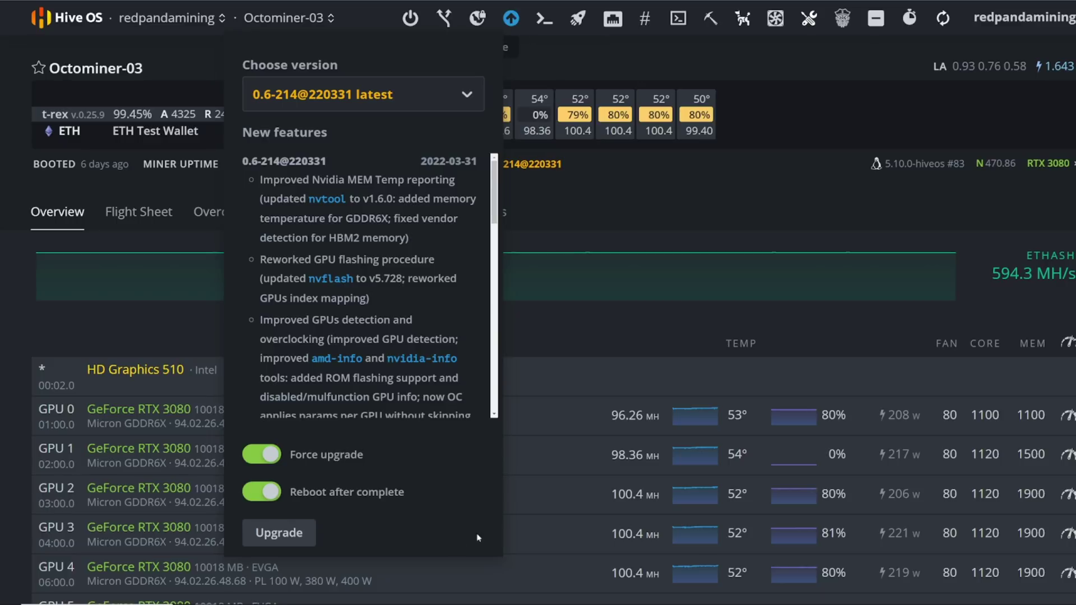
{"action": "left_click", "coordinate": [279, 533]}
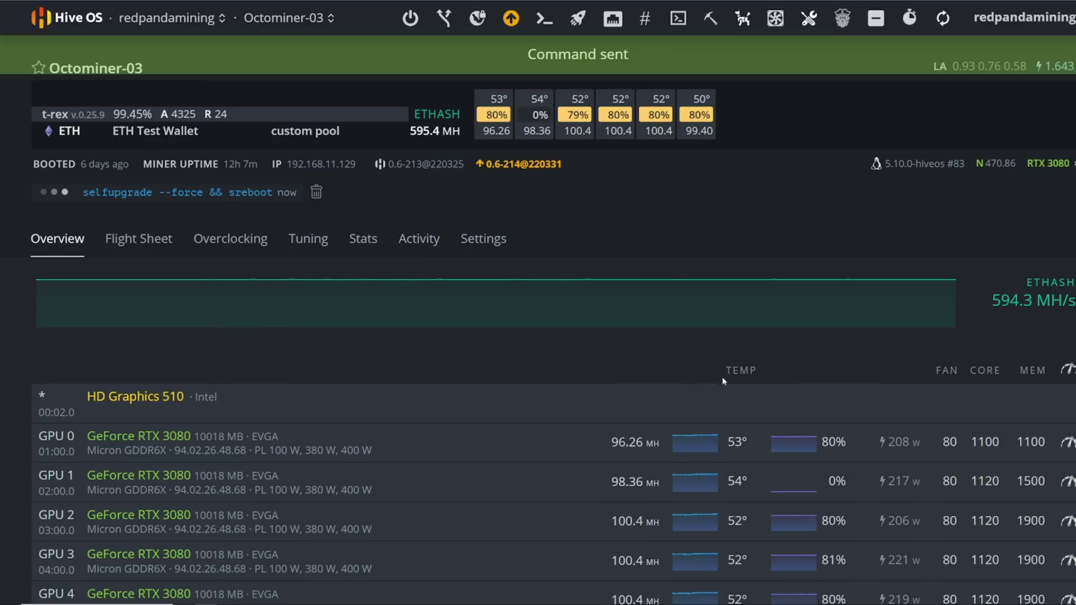
{"action": "scroll", "coordinate": [748, 314], "scroll_direction": "down", "scroll_amount": 2}
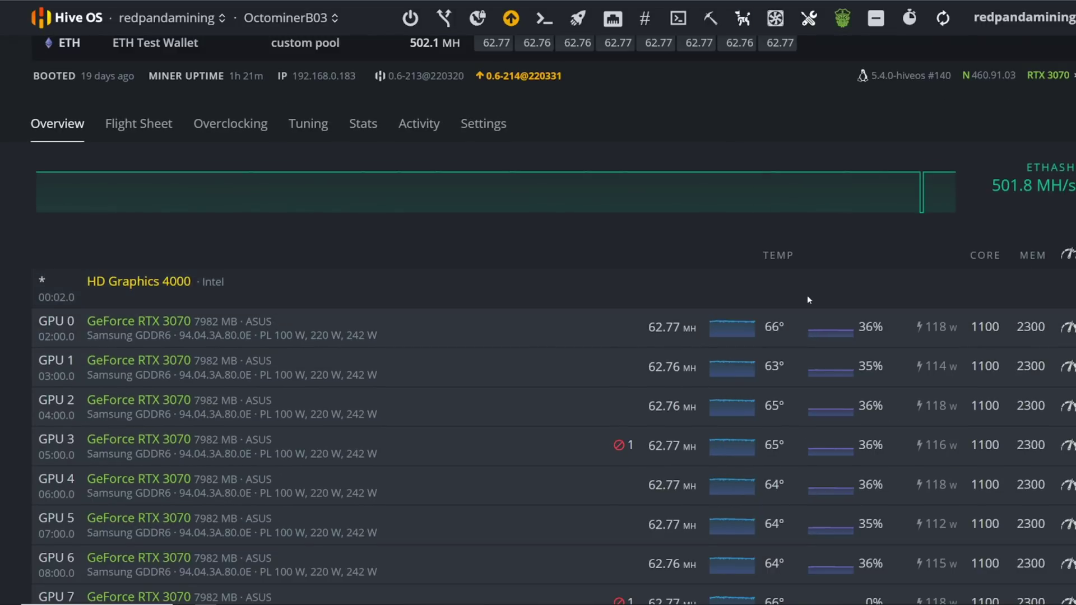
Step: Upgrade OctominerB03 to 0.6-214@220331 with Force upgrade and Reboot after complete enabled
{"action": "scroll", "coordinate": [806, 296], "scroll_direction": "down", "scroll_amount": 1}
{"action": "scroll", "coordinate": [805, 297], "scroll_direction": "up", "scroll_amount": 2}
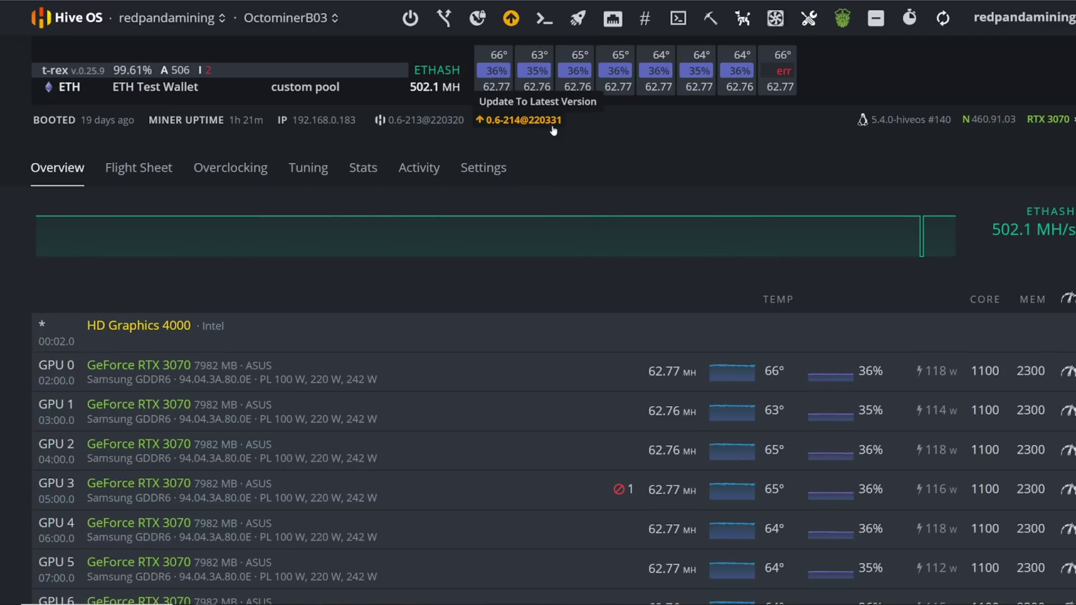
{"action": "left_click", "coordinate": [519, 119]}
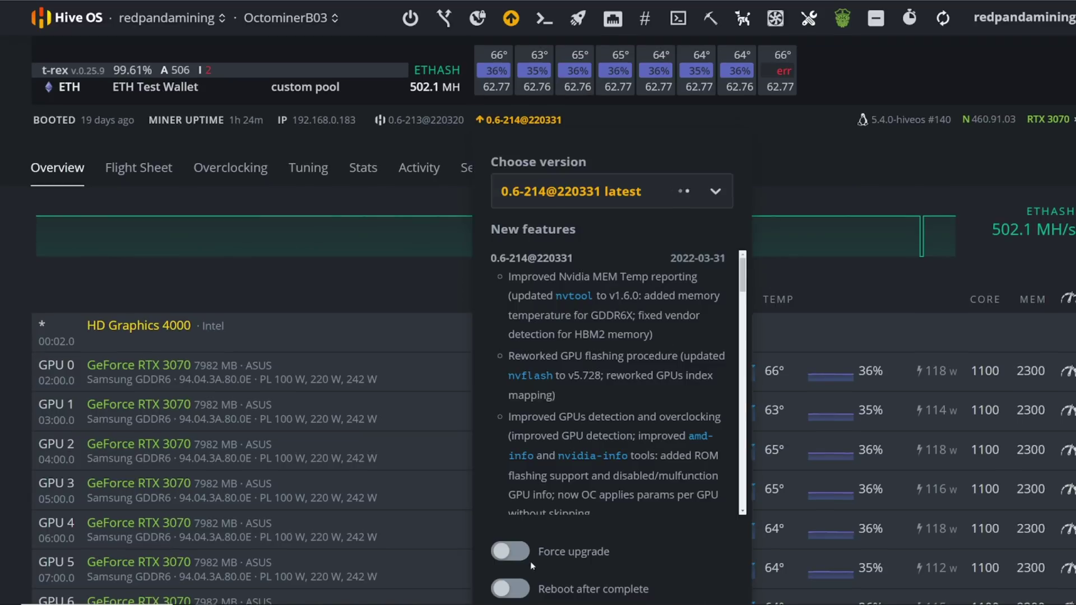
{"action": "left_click", "coordinate": [529, 559]}
{"action": "scroll", "coordinate": [621, 564], "scroll_direction": "down", "scroll_amount": 2}
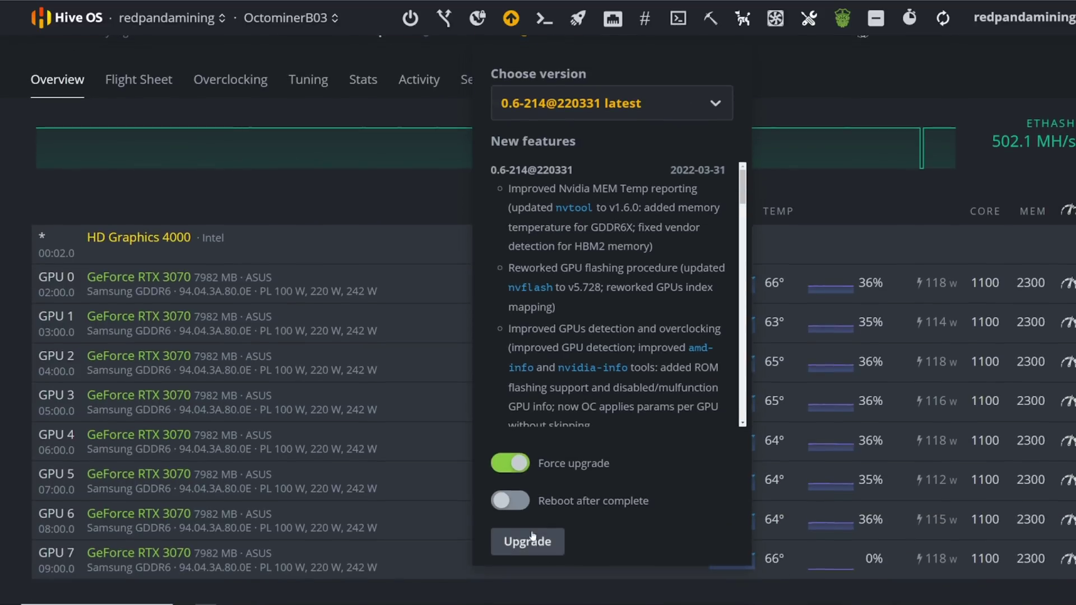
{"action": "left_click", "coordinate": [628, 588]}
{"action": "scroll", "coordinate": [664, 551], "scroll_direction": "down", "scroll_amount": 3}
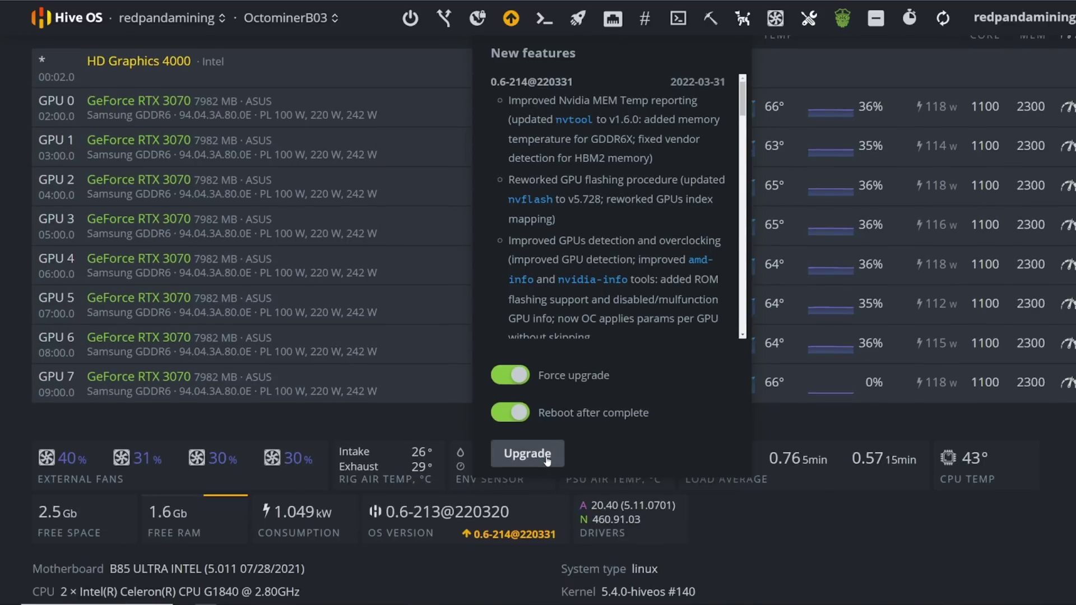
{"action": "left_click", "coordinate": [525, 451]}
{"action": "scroll", "coordinate": [812, 410], "scroll_direction": "up", "scroll_amount": 2}
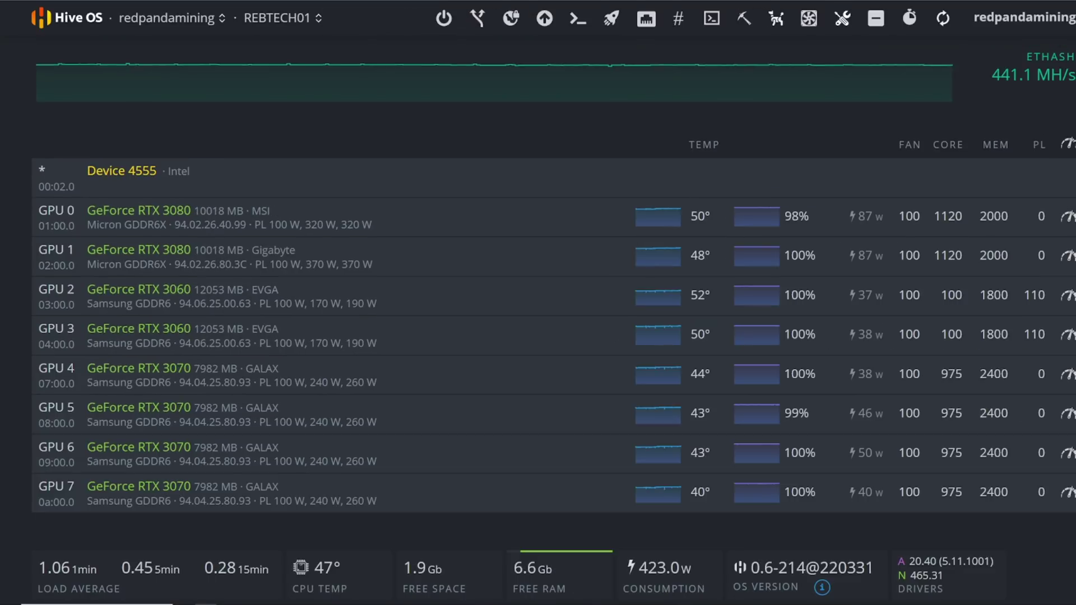
Step: Refresh the stats of REBTECH01, Octominer-03, OctominerB03 and Octominer-05
{"action": "left_click", "coordinate": [947, 20]}
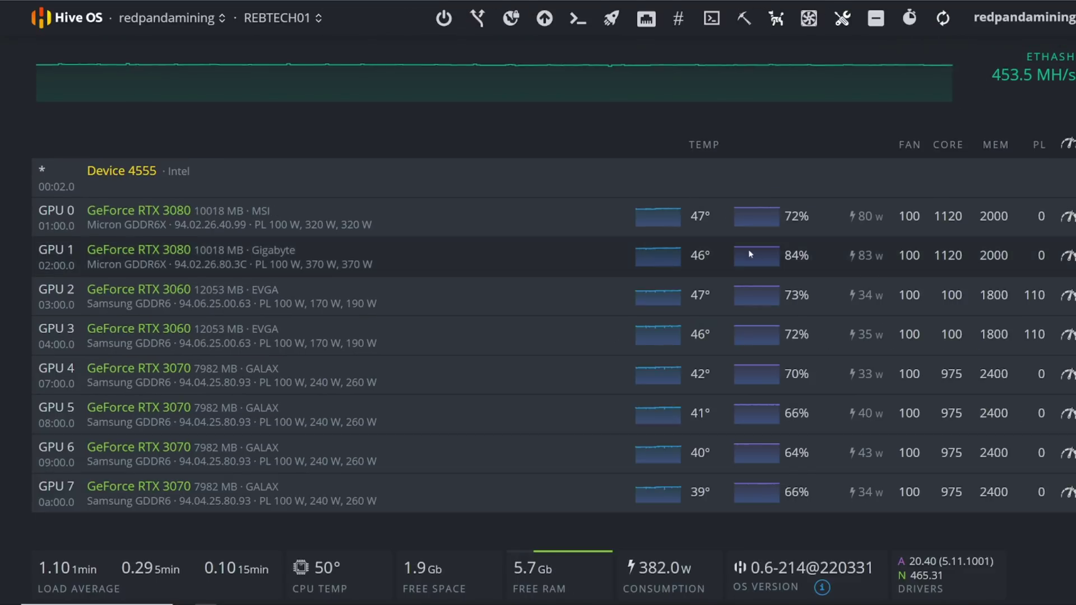
{"action": "scroll", "coordinate": [720, 274], "scroll_direction": "up", "scroll_amount": 3}
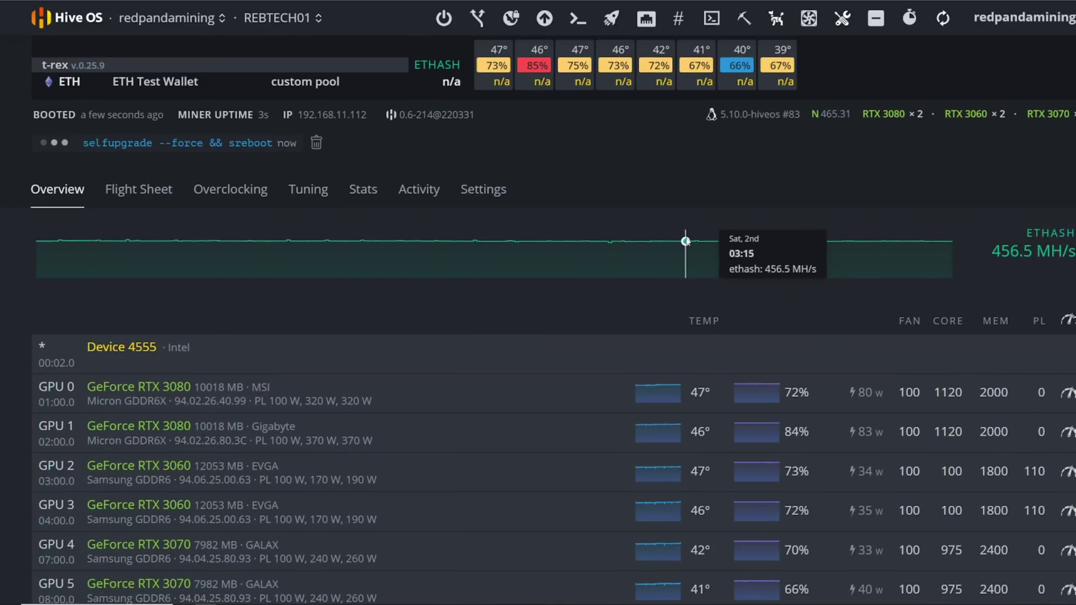
{"action": "scroll", "coordinate": [809, 324], "scroll_direction": "down", "scroll_amount": 3}
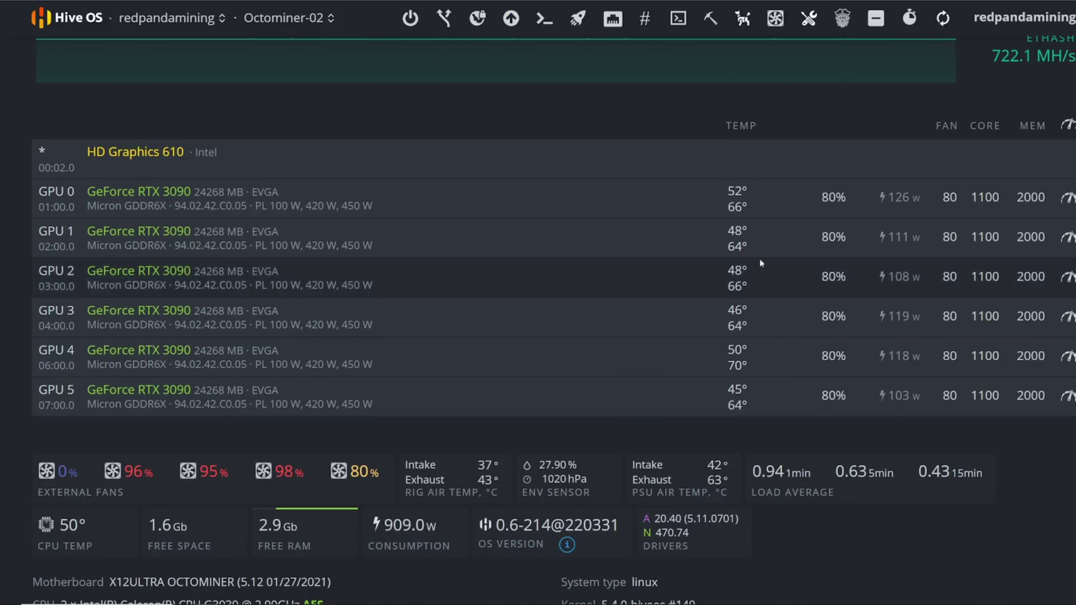
{"action": "mouse_move", "coordinate": [732, 241]}
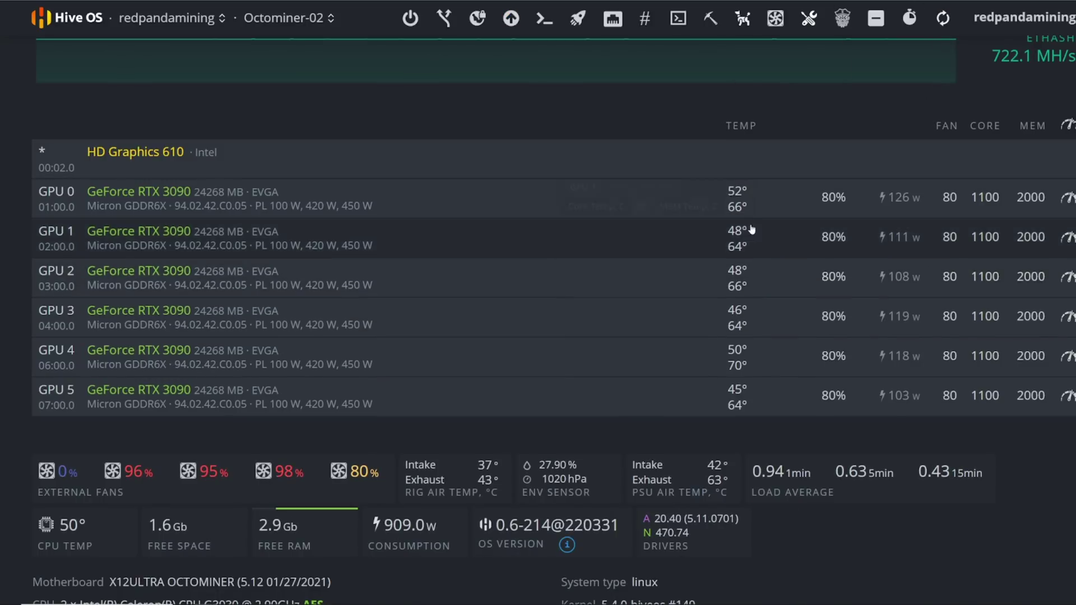
{"action": "mouse_move", "coordinate": [739, 216]}
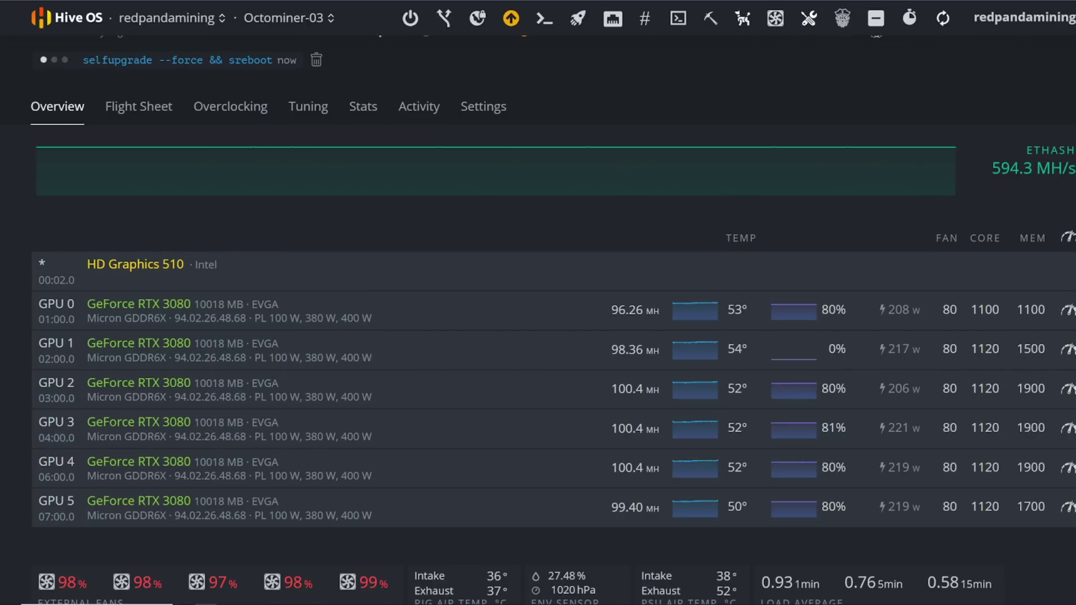
{"action": "left_click", "coordinate": [943, 18]}
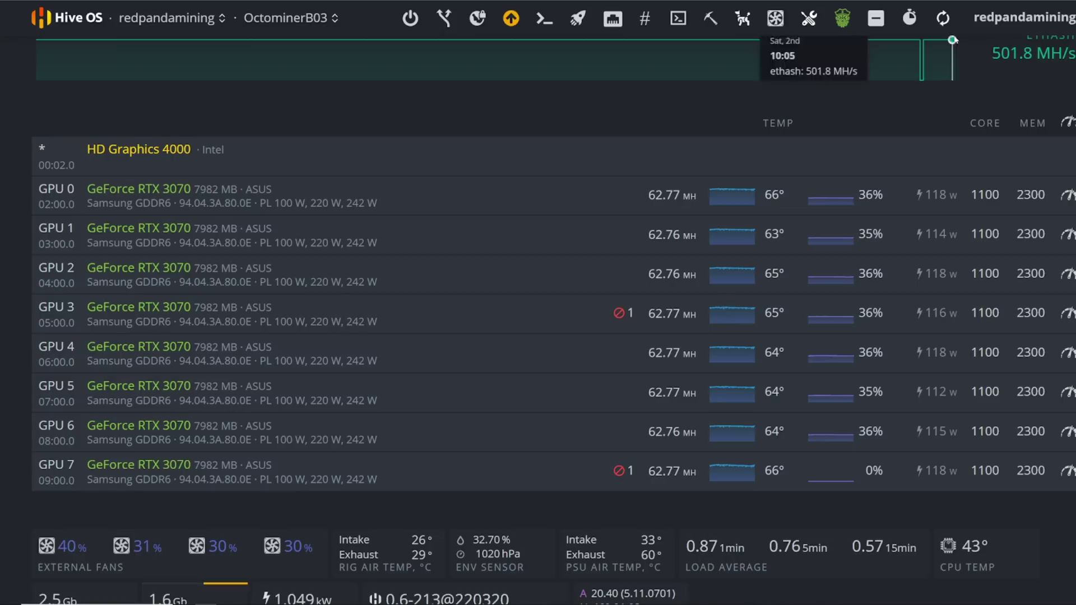
{"action": "left_click", "coordinate": [944, 19]}
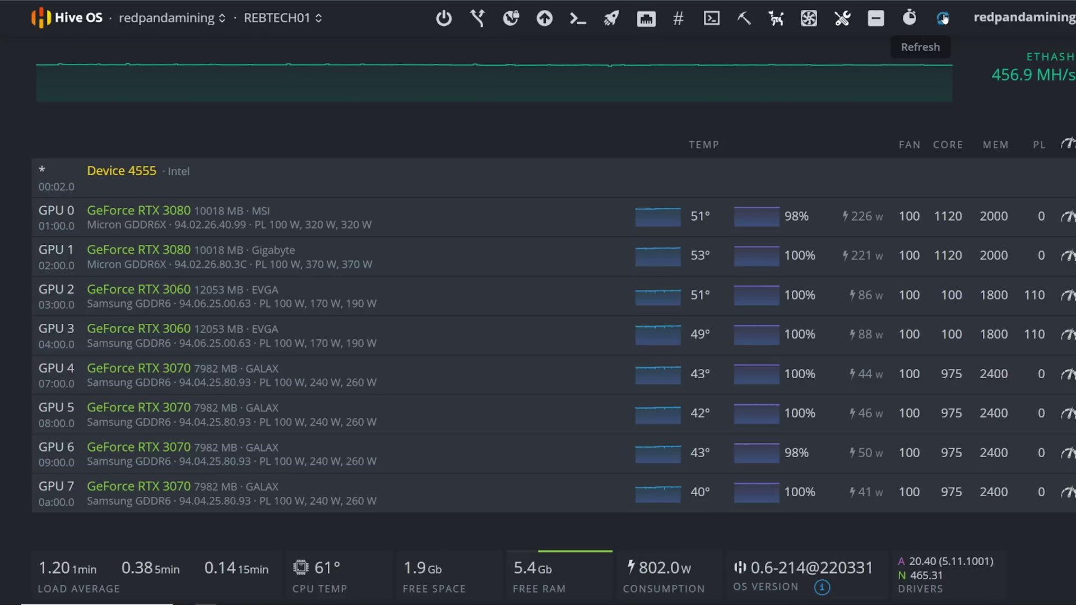
{"action": "left_click", "coordinate": [944, 18]}
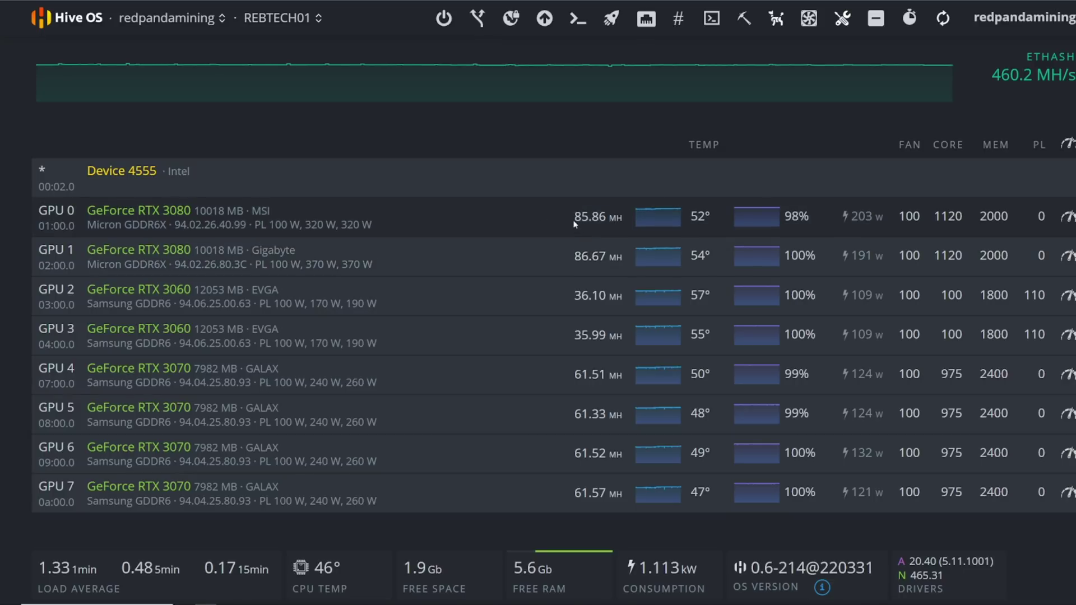
Step: Refresh REBTECH01 twice more and confirm its GPU list still shows one temperature per GPU
{"action": "left_click_drag", "start_coordinate": [574, 223], "coordinate": [336, 250]}
{"action": "left_click", "coordinate": [493, 187]}
{"action": "left_click", "coordinate": [943, 18]}
{"action": "scroll", "coordinate": [702, 266], "scroll_direction": "up", "scroll_amount": 3}
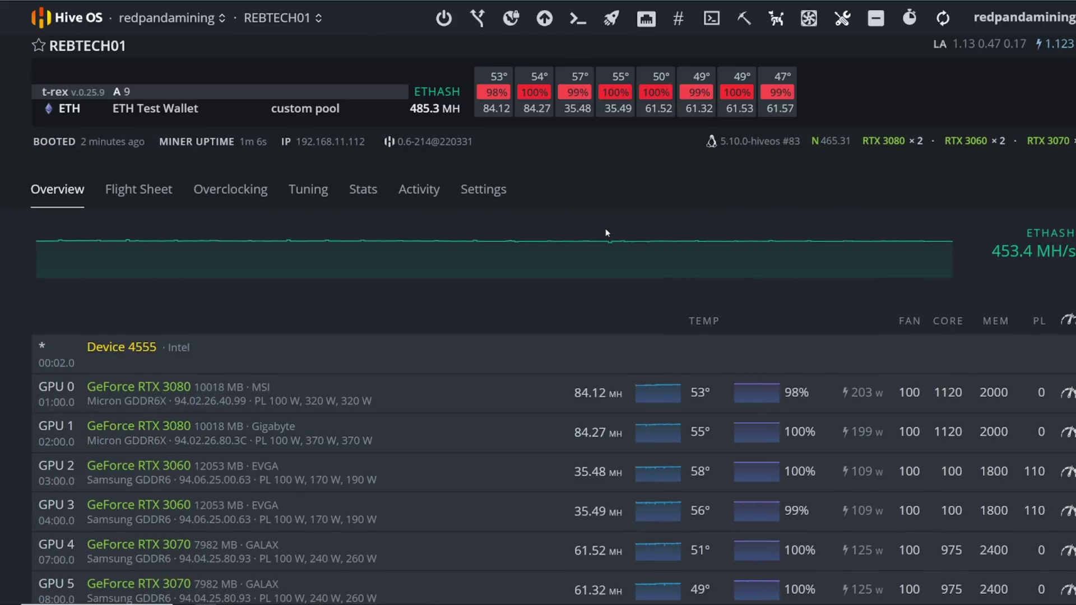
{"action": "scroll", "coordinate": [605, 227], "scroll_direction": "down", "scroll_amount": 3}
{"action": "left_click", "coordinate": [943, 19]}
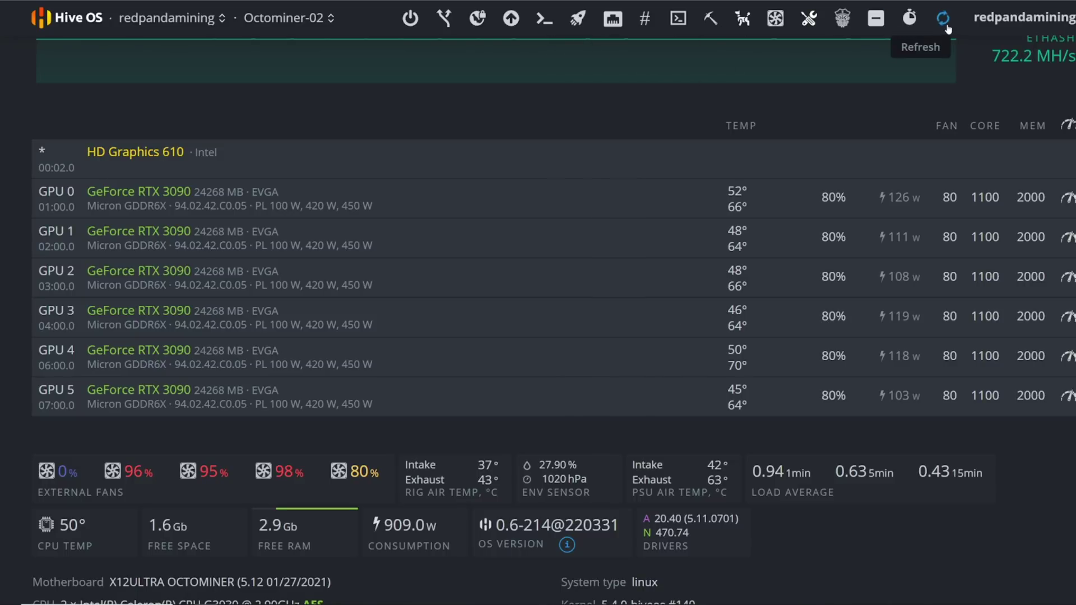
Step: Refresh the GPU stats on Octominer-02, OctominerB03 and Octominer-03
{"action": "left_click", "coordinate": [944, 19]}
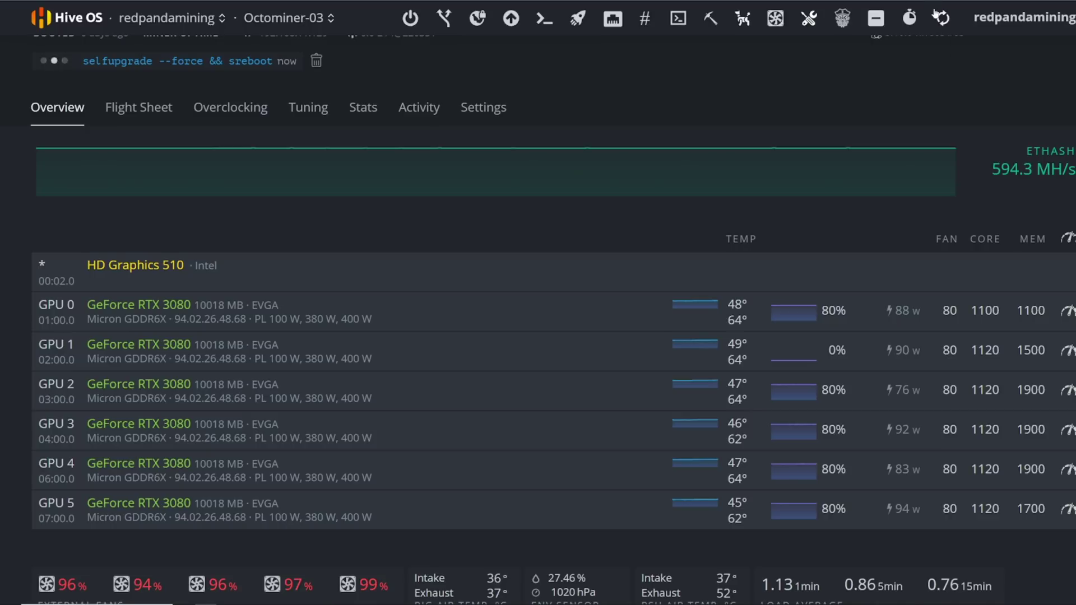
{"action": "left_click", "coordinate": [942, 17]}
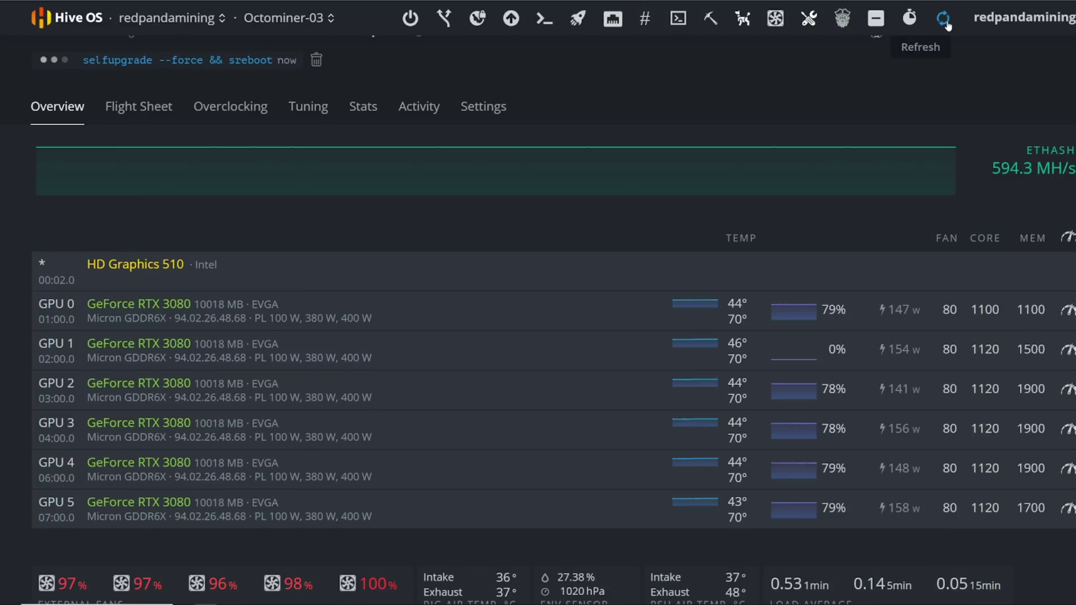
{"action": "left_click", "coordinate": [945, 23]}
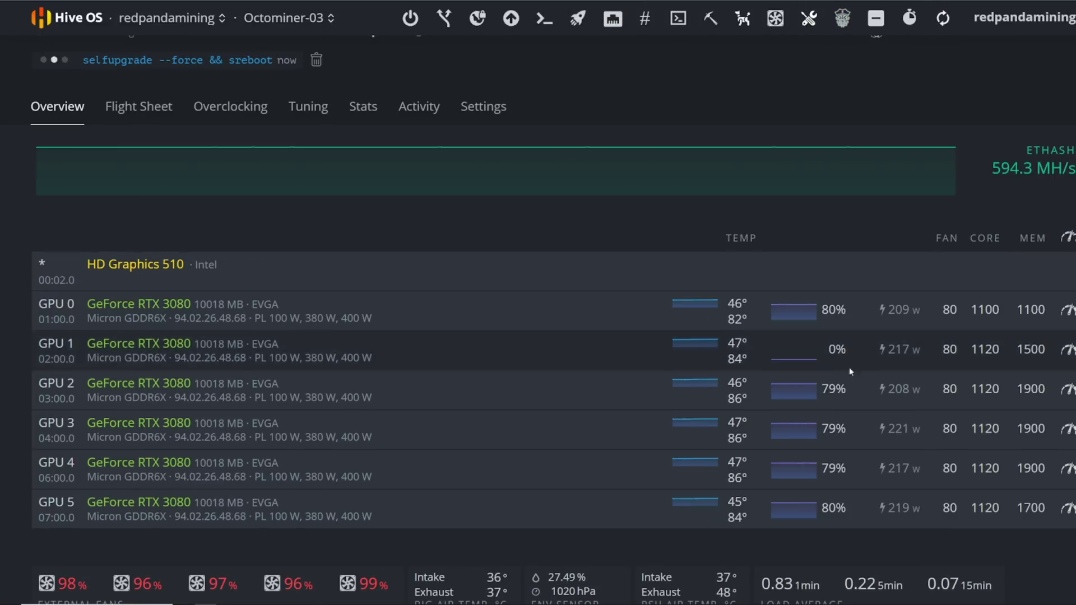
Step: Keep refreshing Octominer-02 until its GPUs show dual core and GDDR6X memory temperatures
{"action": "mouse_move", "coordinate": [728, 344]}
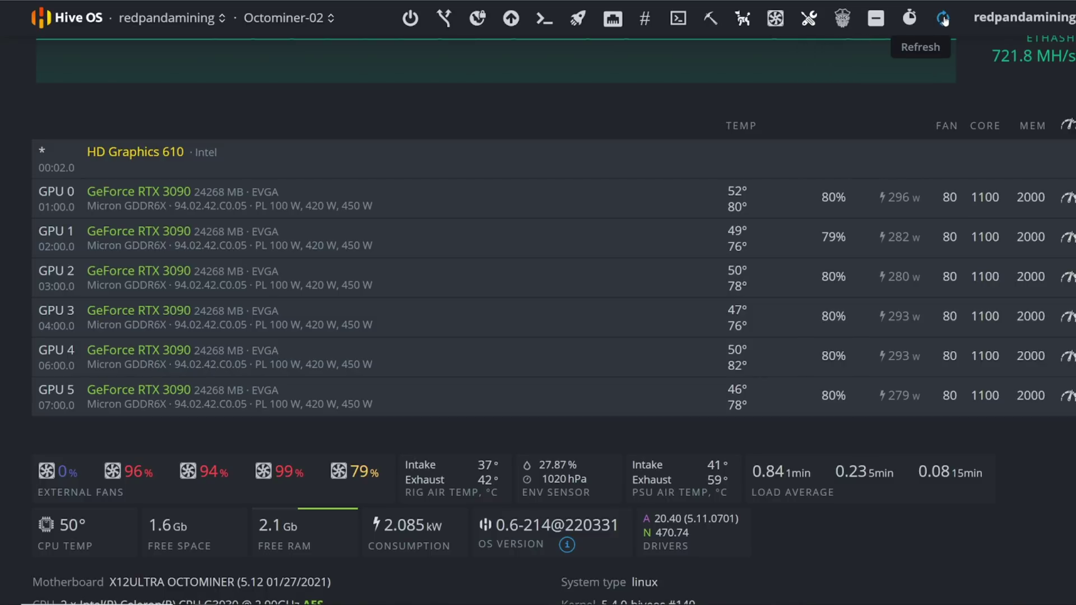
{"action": "left_click", "coordinate": [944, 19]}
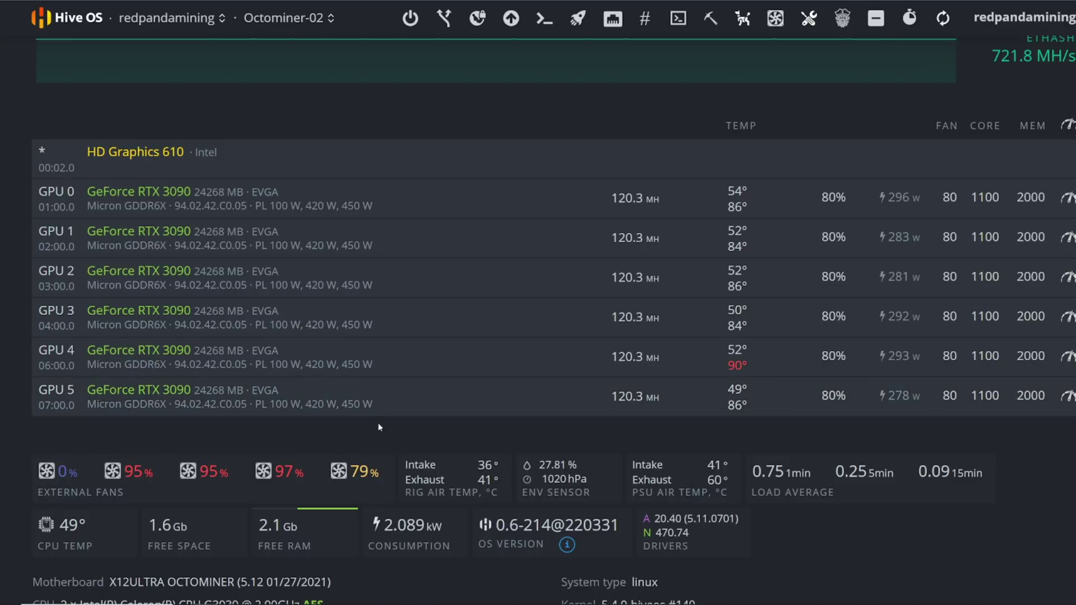
{"action": "scroll", "coordinate": [359, 426], "scroll_direction": "down", "scroll_amount": 2}
{"action": "scroll", "coordinate": [324, 427], "scroll_direction": "up", "scroll_amount": 2}
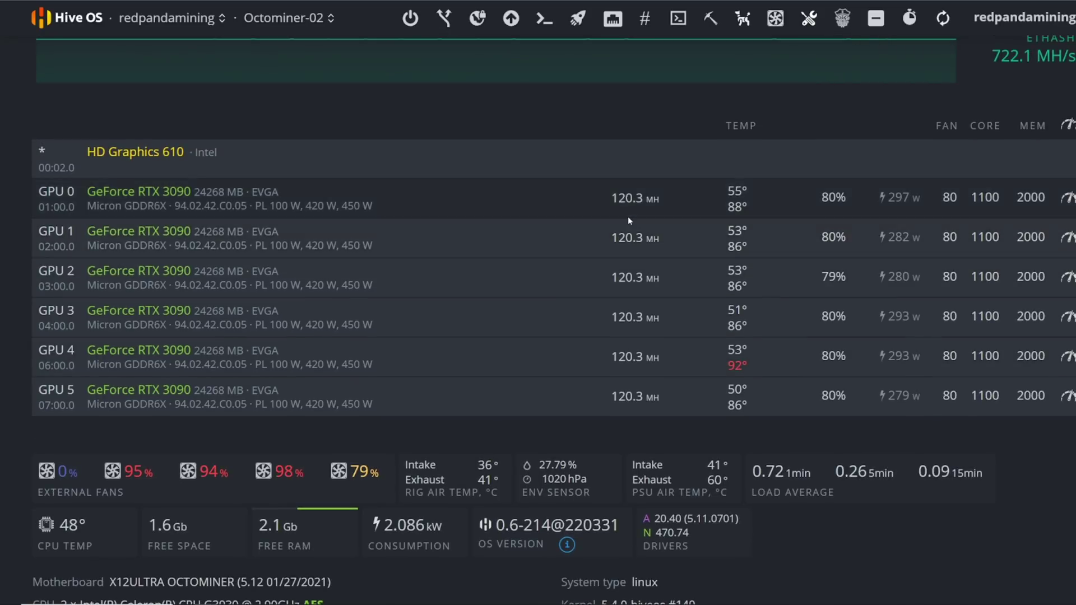
{"action": "mouse_move", "coordinate": [736, 377]}
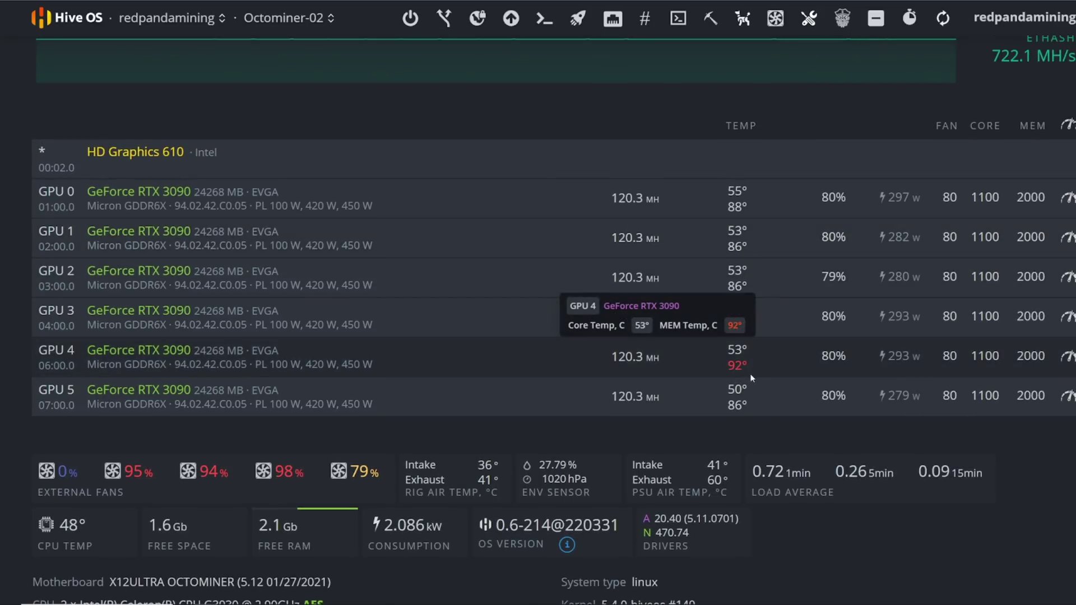
{"action": "left_click", "coordinate": [945, 20]}
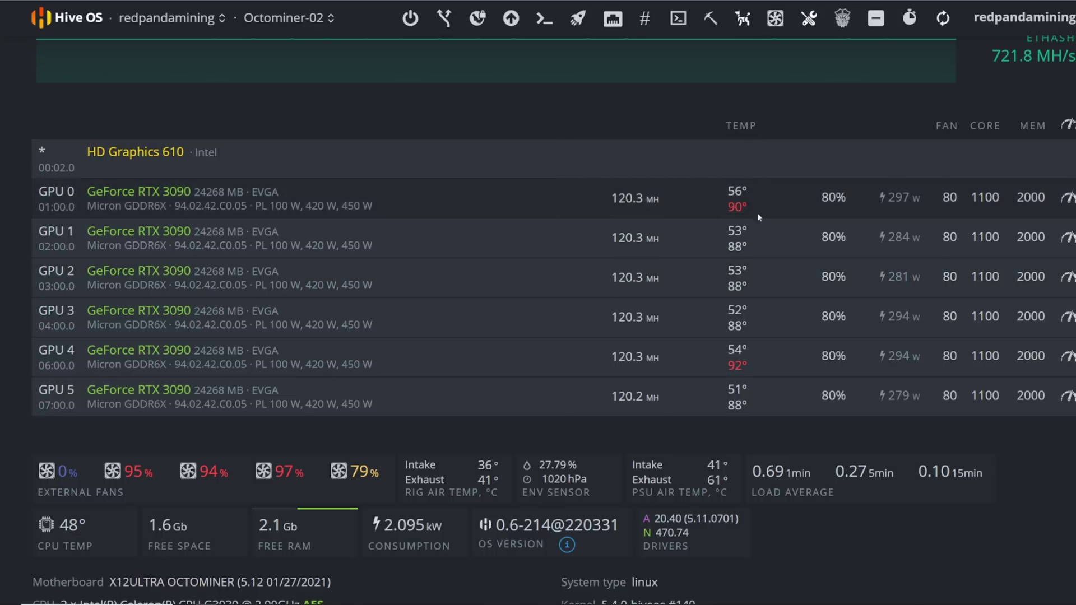
{"action": "mouse_move", "coordinate": [741, 213]}
{"action": "left_click", "coordinate": [944, 19]}
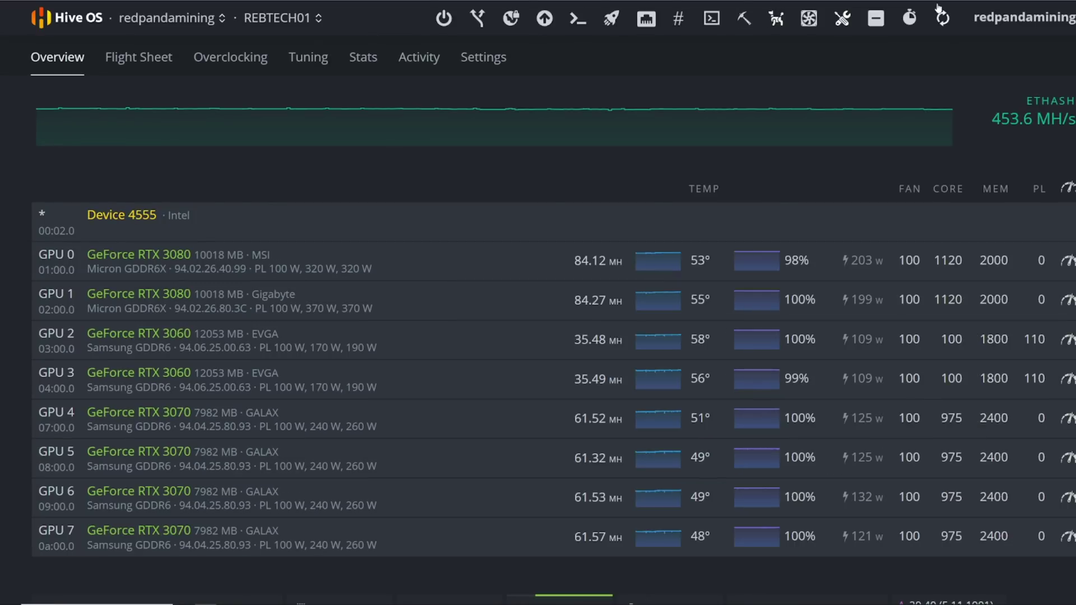
Step: Refresh REBTECH01's GPU stats and check its Remote Access options
{"action": "left_click", "coordinate": [942, 17]}
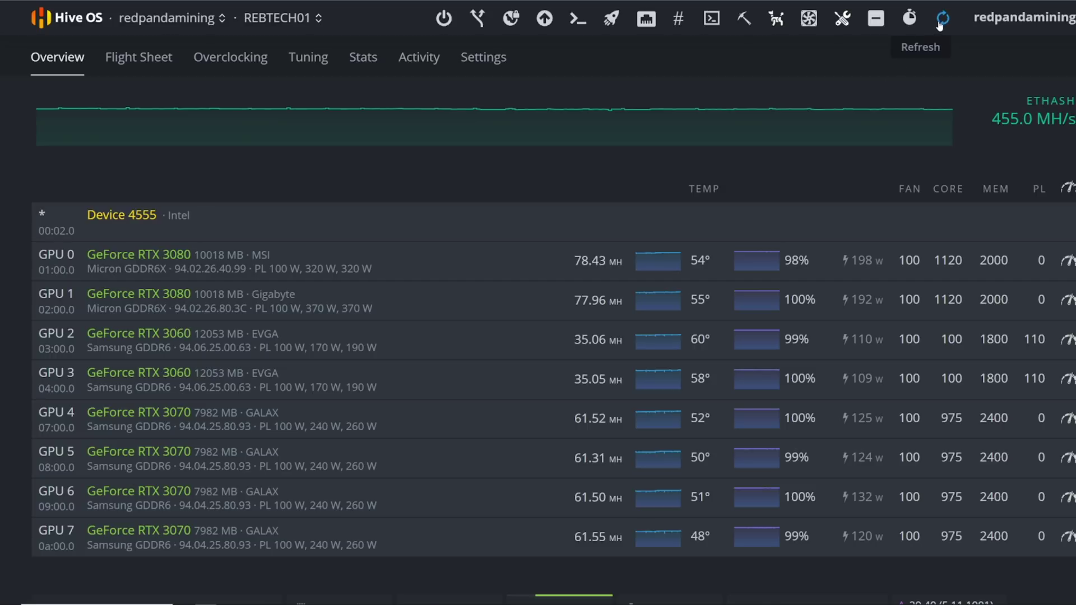
{"action": "scroll", "coordinate": [843, 229], "scroll_direction": "up", "scroll_amount": 2}
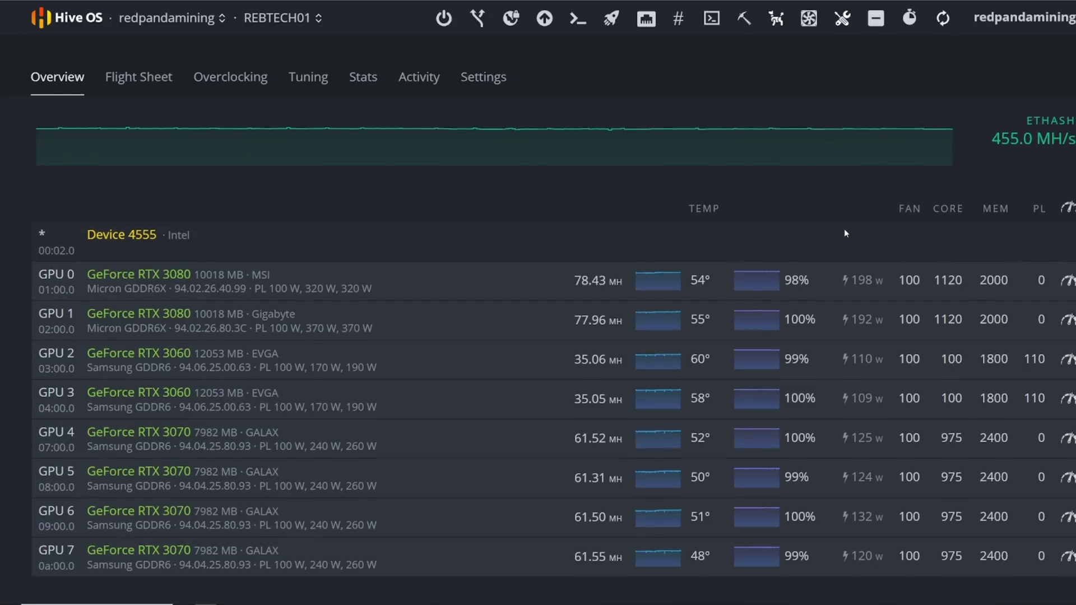
{"action": "scroll", "coordinate": [844, 234], "scroll_direction": "up", "scroll_amount": 1}
{"action": "left_click", "coordinate": [712, 18]}
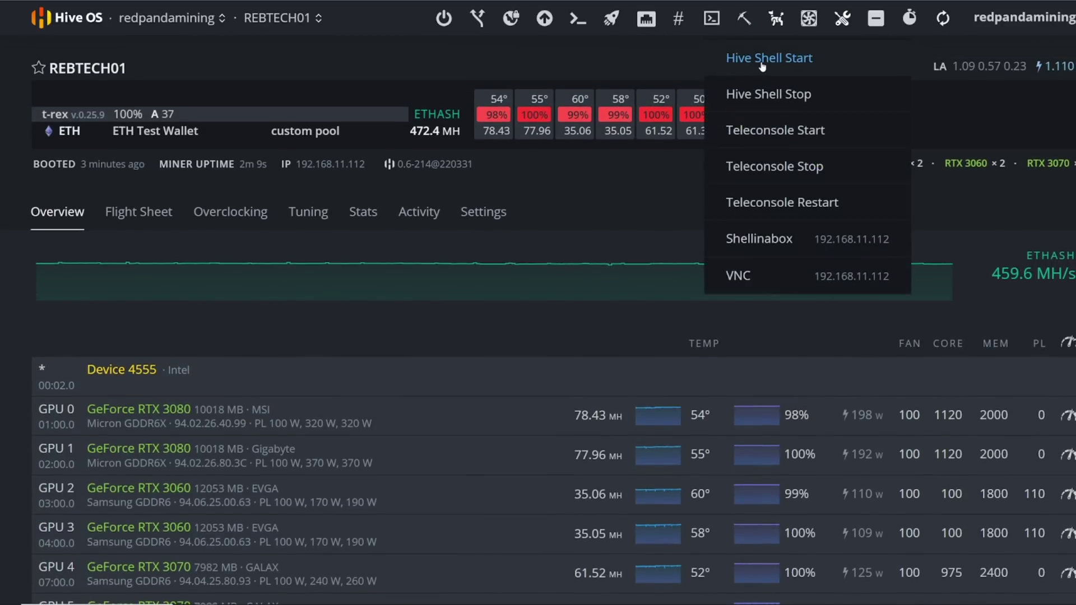
{"action": "left_click", "coordinate": [668, 199]}
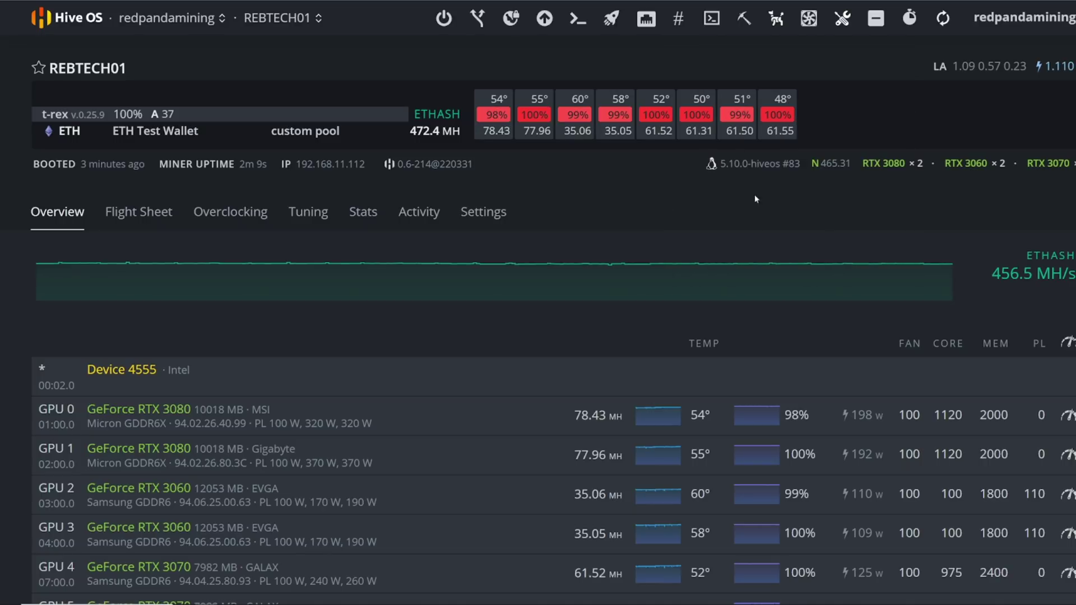
{"action": "left_click", "coordinate": [942, 18]}
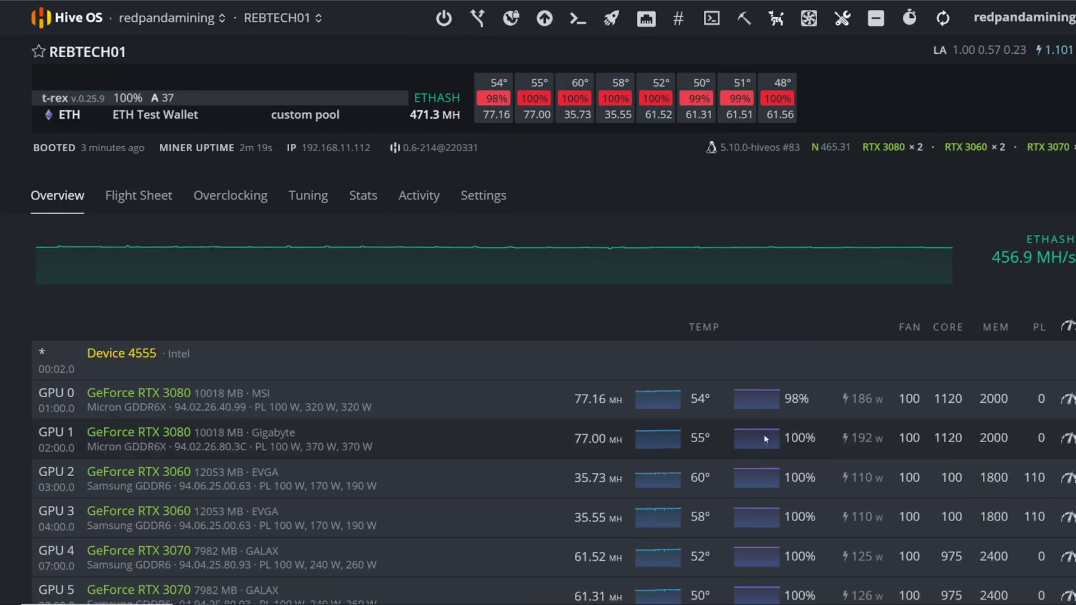
Step: Reboot the REBTECH01 rig from the Power menu
{"action": "left_click", "coordinate": [443, 18]}
{"action": "left_click", "coordinate": [313, 58]}
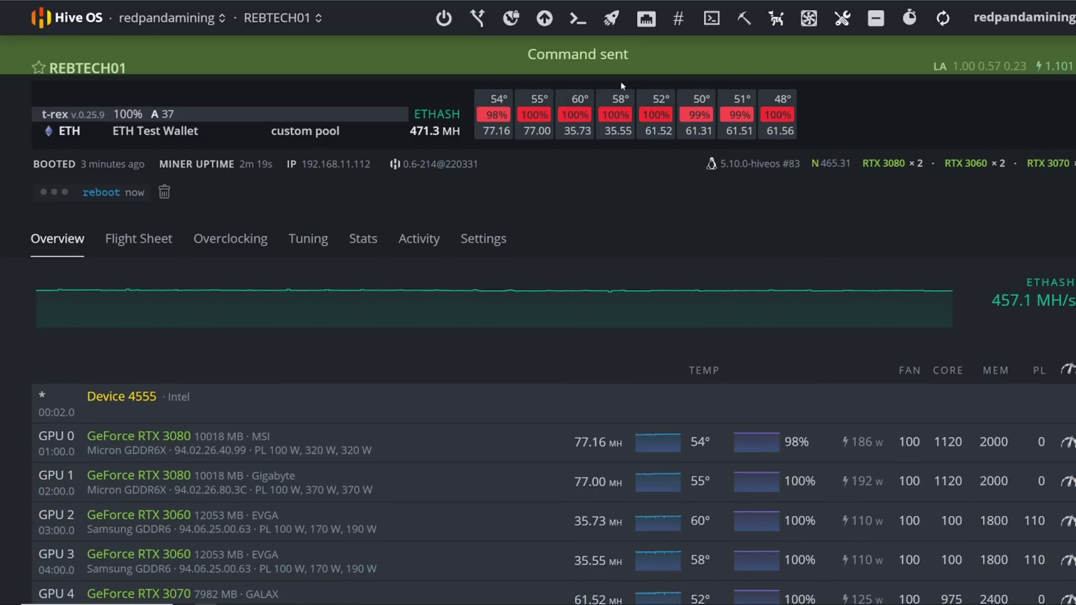
{"action": "scroll", "coordinate": [742, 253], "scroll_direction": "down", "scroll_amount": 3}
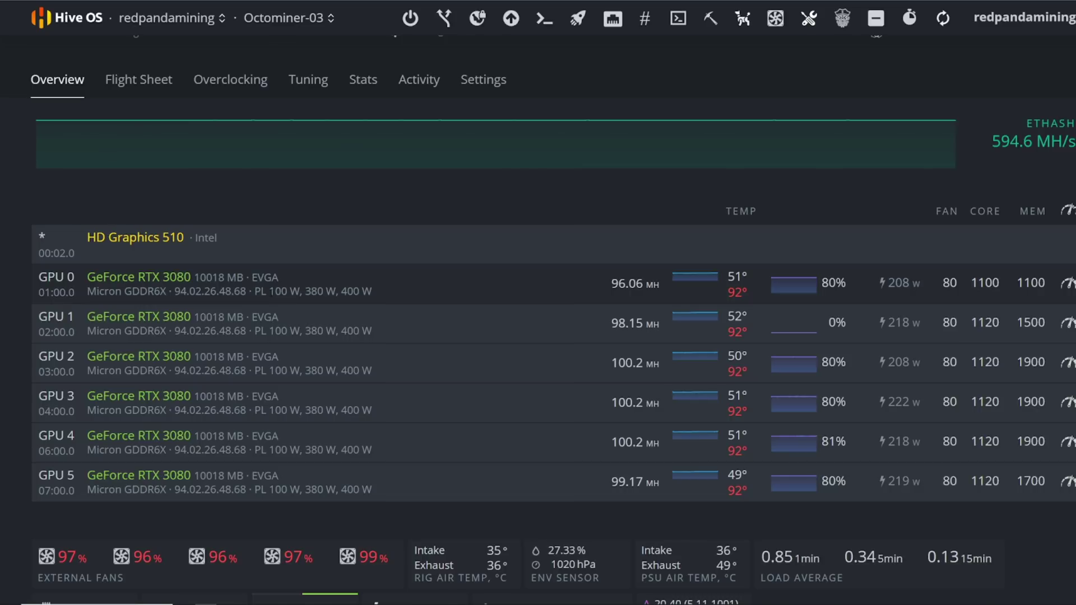
Step: Refresh the readings and inspect REBTECH01's GPU 0 and GPU 1 rows for temperatures
{"action": "left_click", "coordinate": [945, 19]}
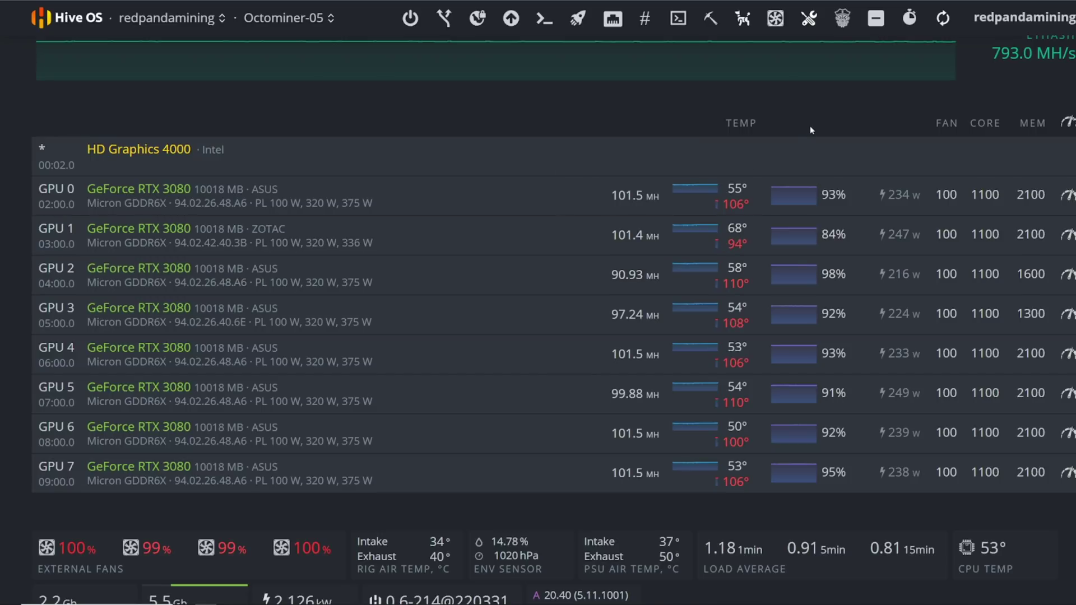
{"action": "left_click", "coordinate": [943, 18]}
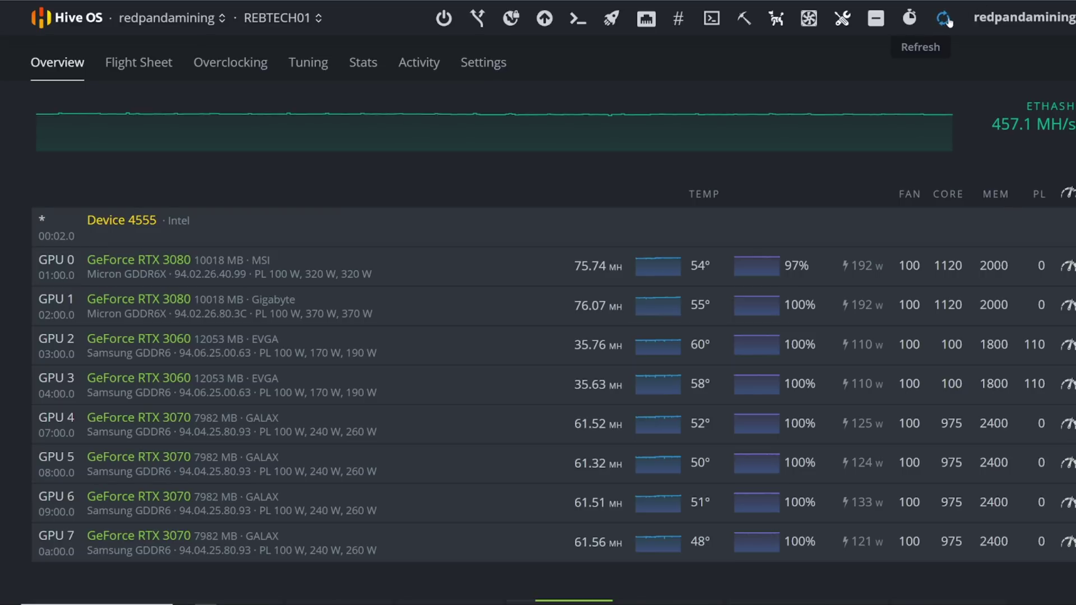
{"action": "left_click_drag", "start_coordinate": [340, 274], "coordinate": [247, 236]}
{"action": "left_click", "coordinate": [506, 233]}
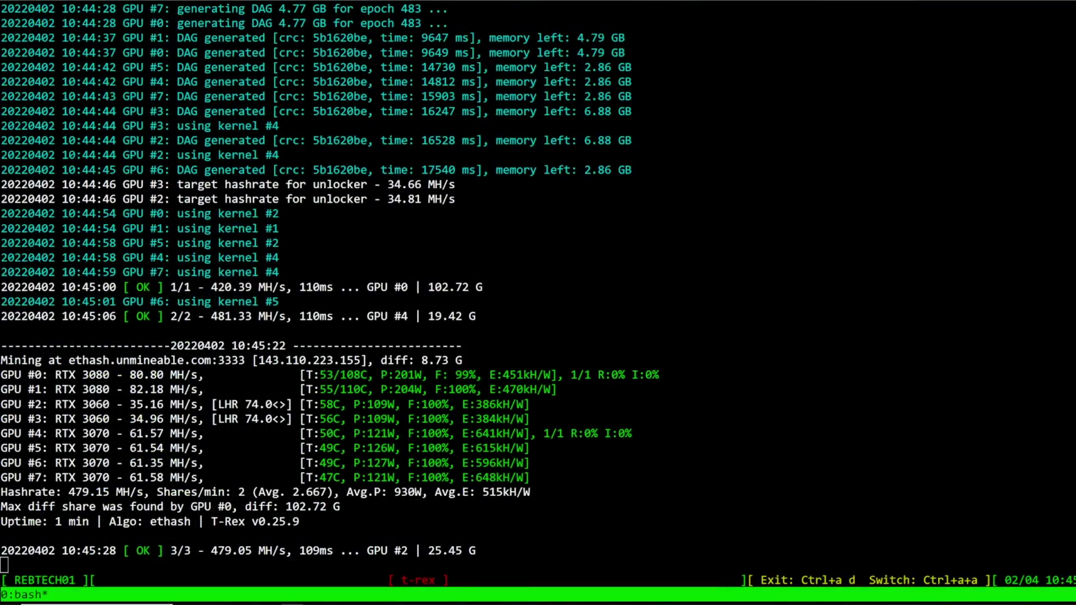
{"action": "left_click_drag", "start_coordinate": [129, 374], "coordinate": [204, 392]}
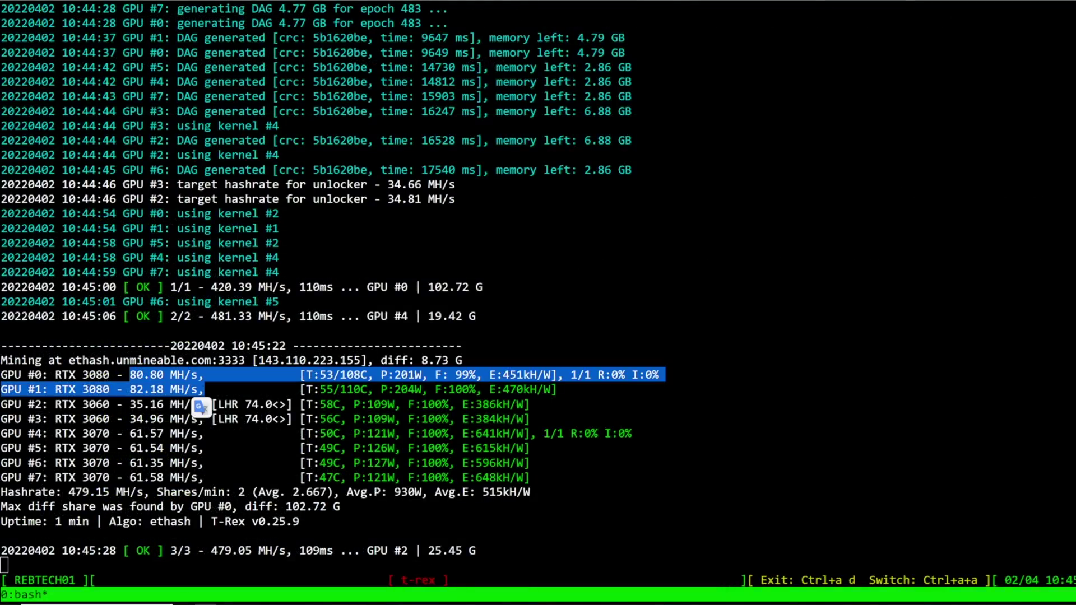
{"action": "left_click", "coordinate": [204, 392]}
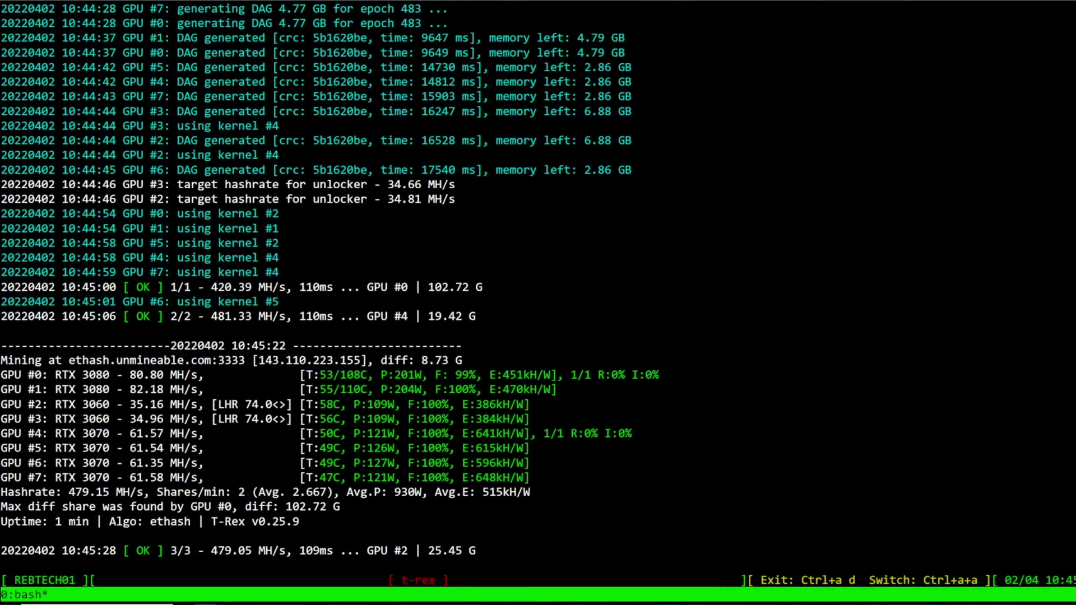
{"action": "left_click_drag", "start_coordinate": [340, 374], "coordinate": [130, 375]}
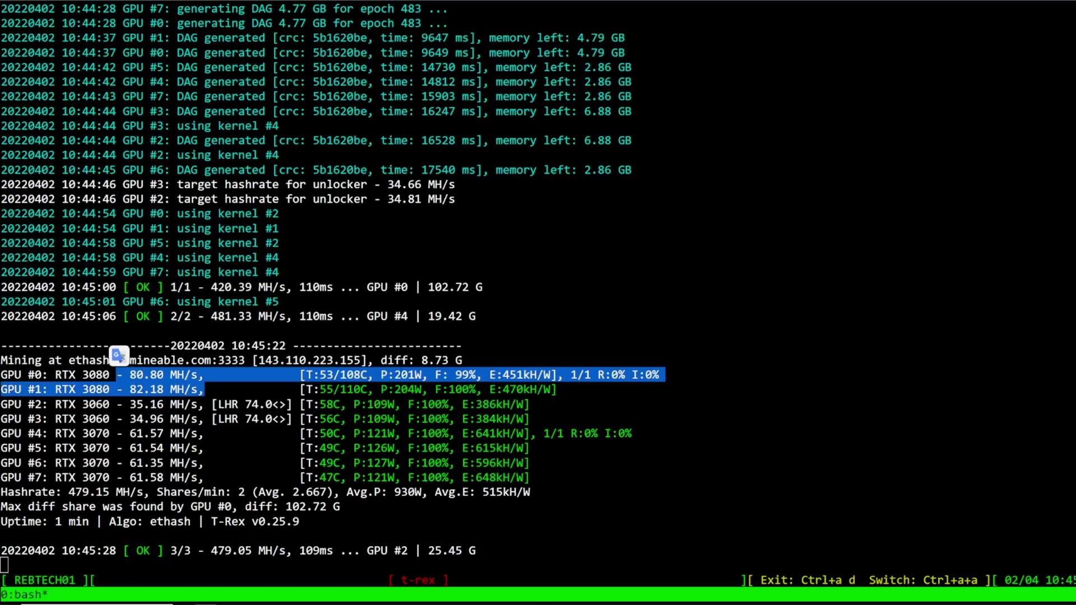
{"action": "left_click", "coordinate": [130, 375]}
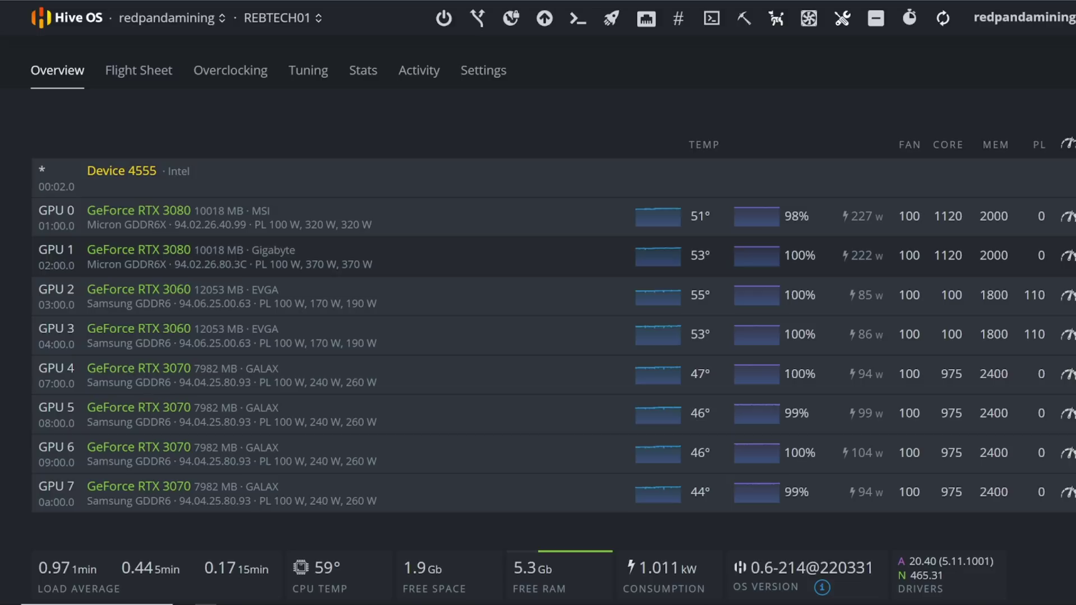
Step: Inspect REBTECH01's GPU 1 entry, then refresh Octominer-02's stats
{"action": "left_click_drag", "start_coordinate": [304, 254], "coordinate": [103, 250]}
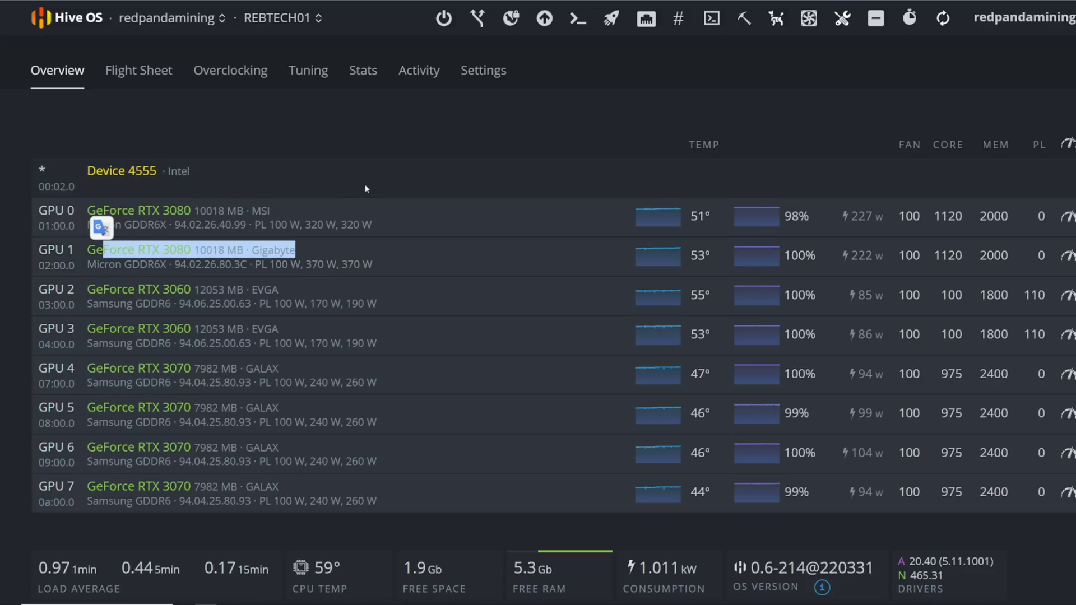
{"action": "left_click", "coordinate": [328, 141]}
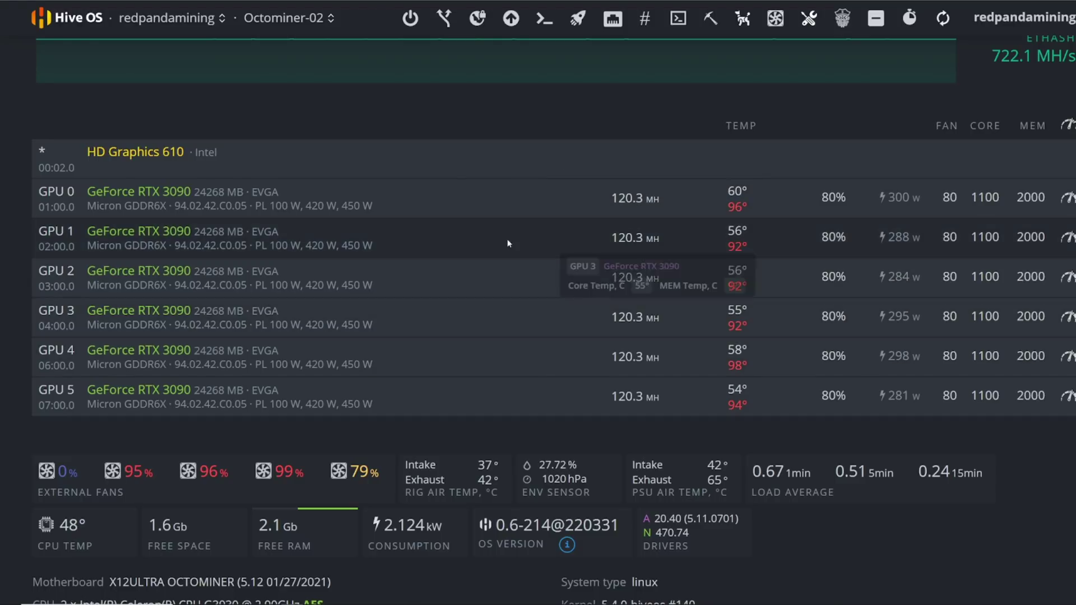
{"action": "mouse_move", "coordinate": [748, 236]}
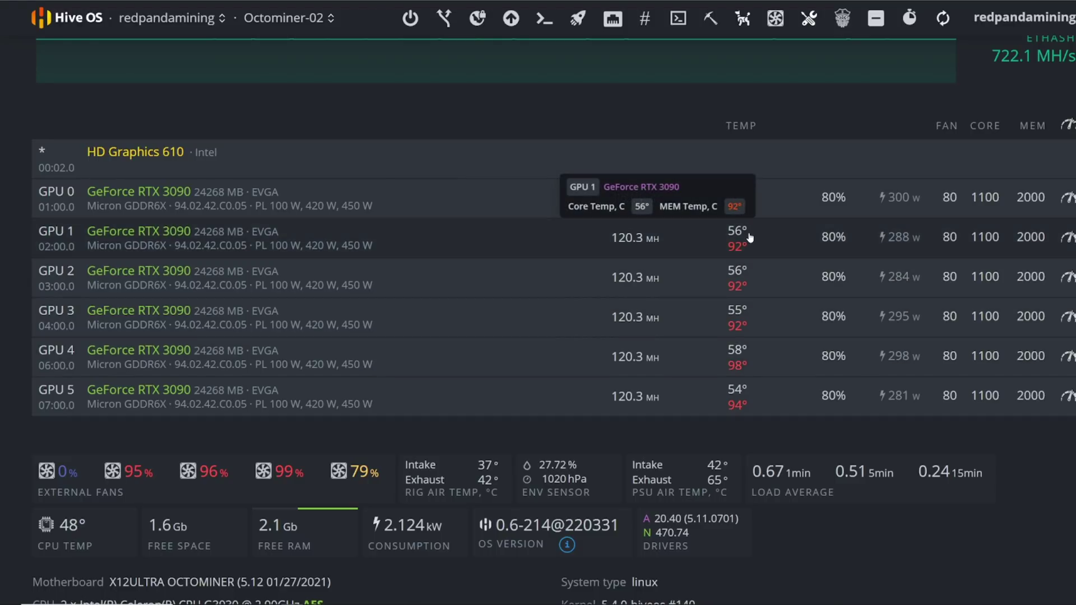
{"action": "scroll", "coordinate": [750, 239], "scroll_direction": "up", "scroll_amount": 3}
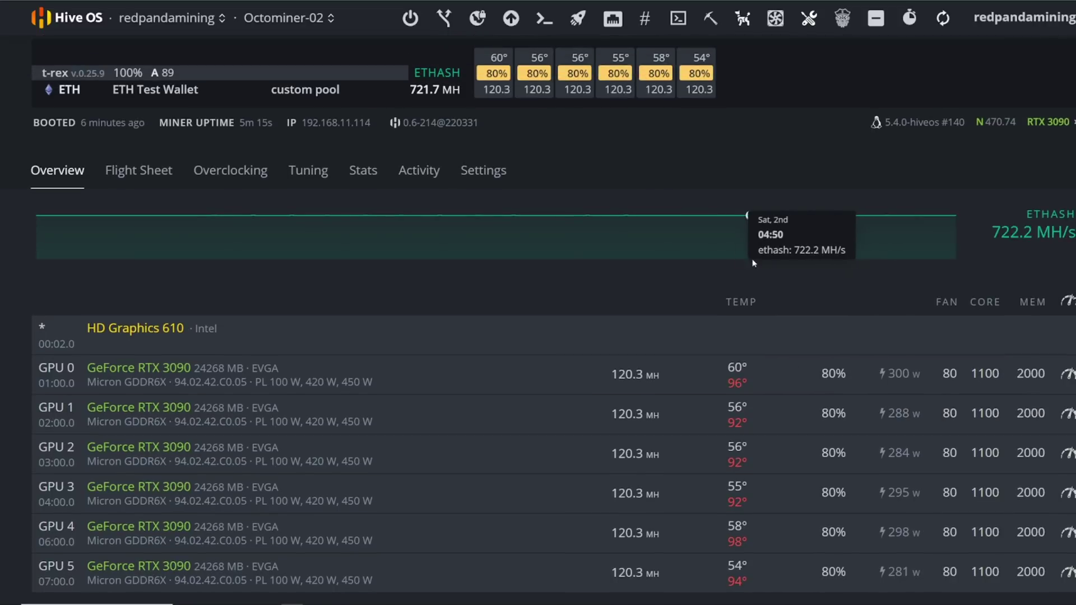
{"action": "left_click", "coordinate": [946, 21]}
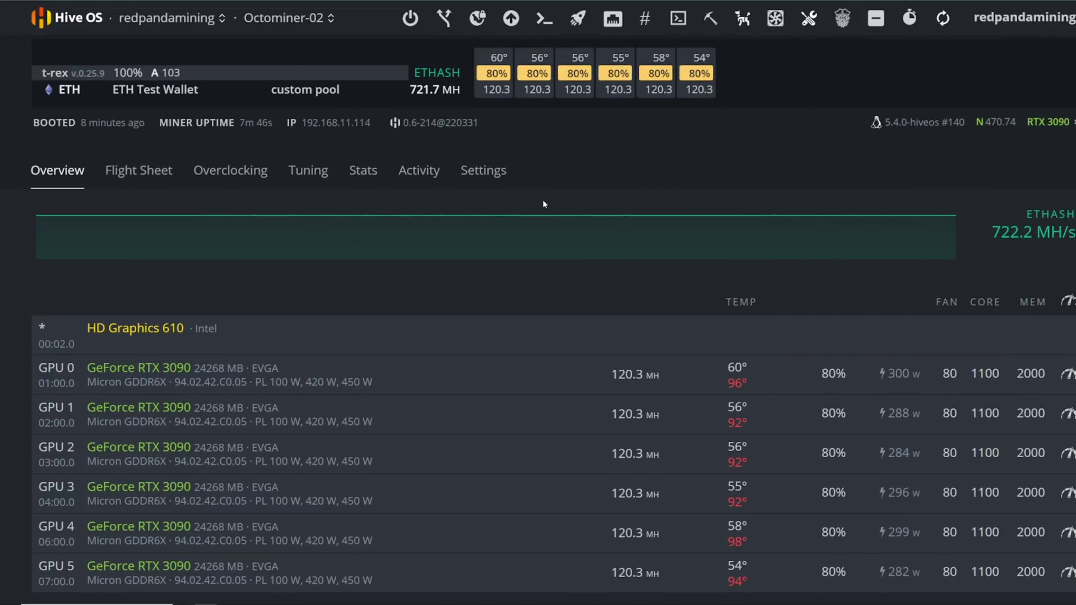
Step: Check the red GDDR6X memory temperatures on Octominer-02's GPU rows
{"action": "mouse_move", "coordinate": [639, 217]}
{"action": "scroll", "coordinate": [639, 218], "scroll_direction": "down", "scroll_amount": 3}
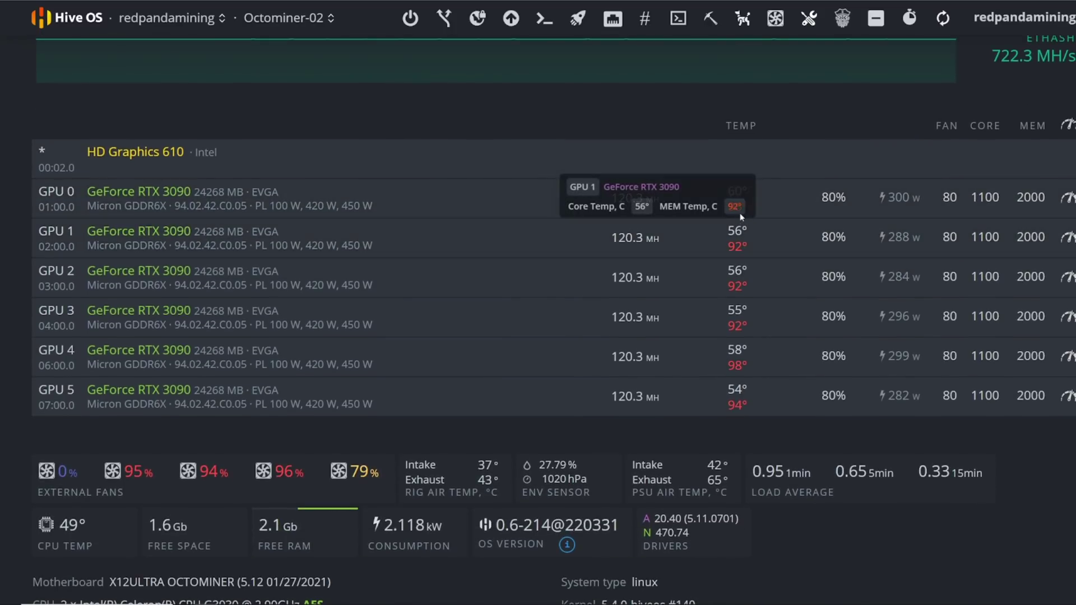
{"action": "mouse_move", "coordinate": [741, 292]}
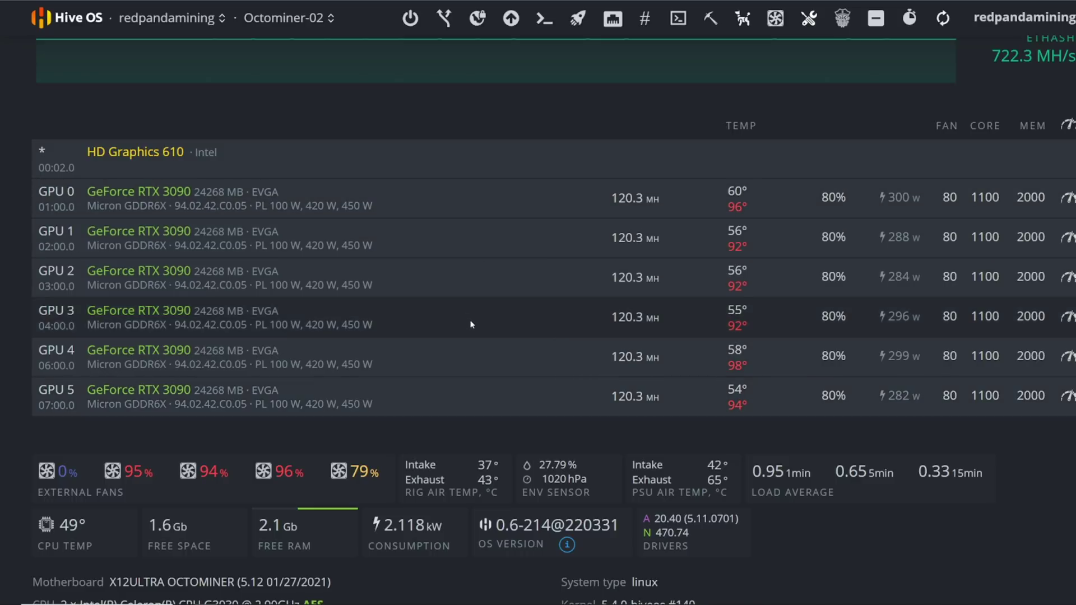
{"action": "mouse_move", "coordinate": [751, 230]}
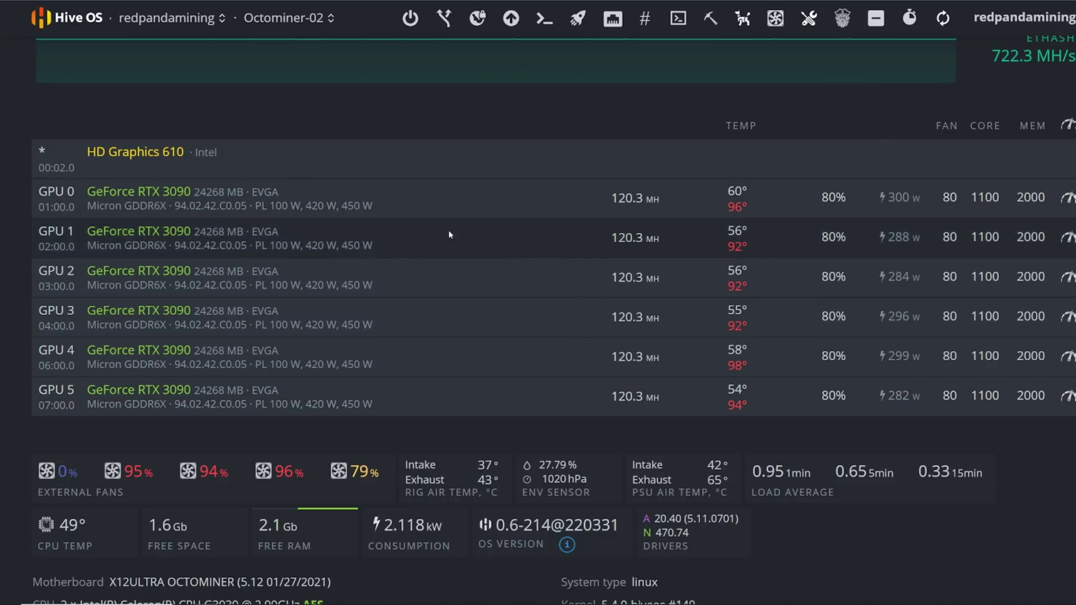
{"action": "mouse_move", "coordinate": [738, 343]}
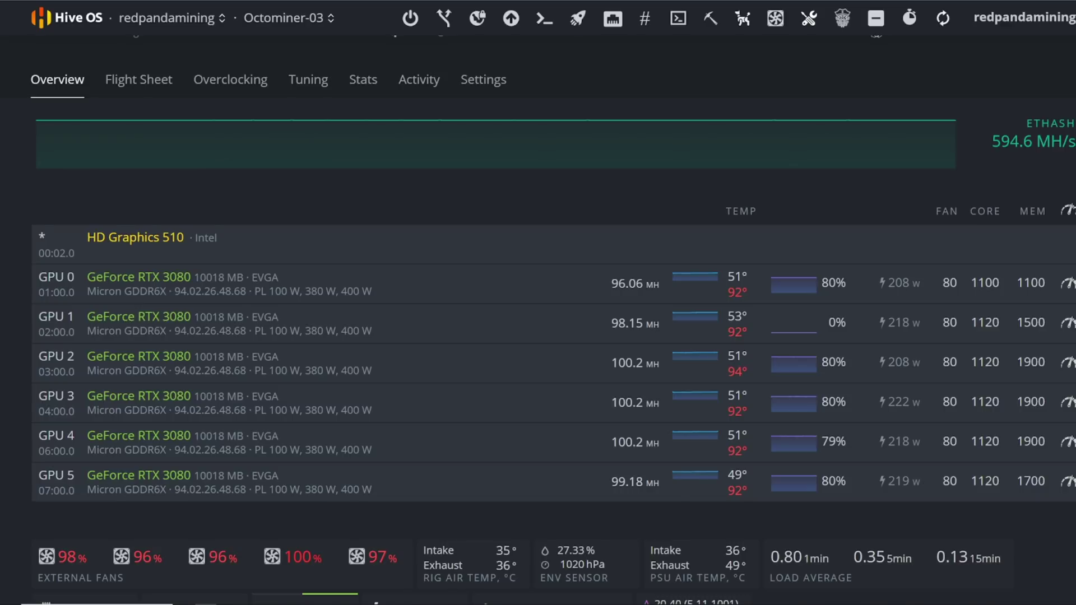
Step: Refresh Octominer-03's stats and review its GPU list and power consumption
{"action": "left_click", "coordinate": [943, 19]}
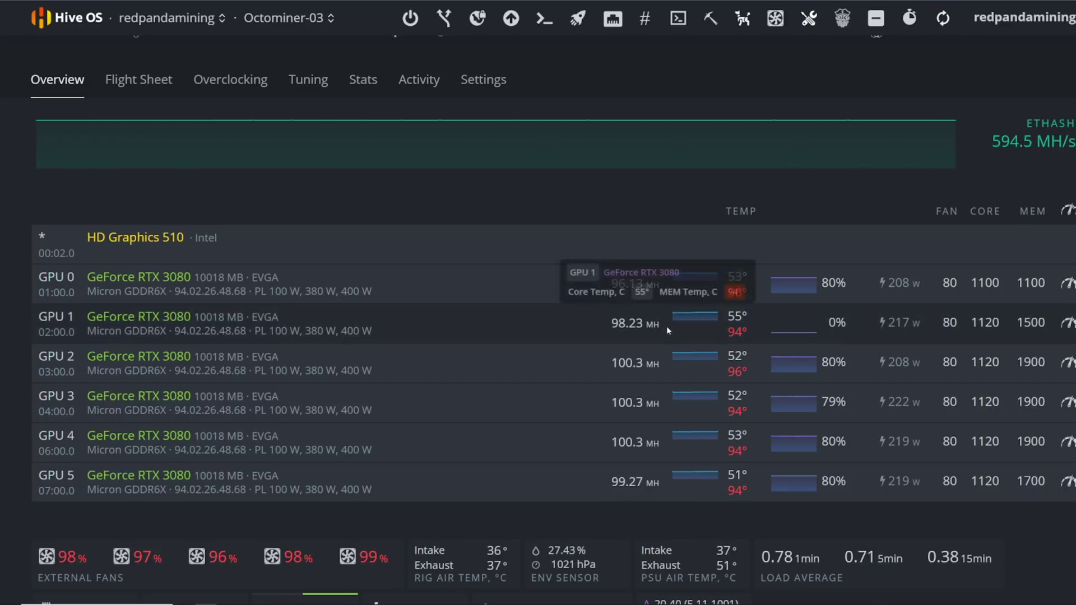
{"action": "scroll", "coordinate": [617, 313], "scroll_direction": "up", "scroll_amount": 2}
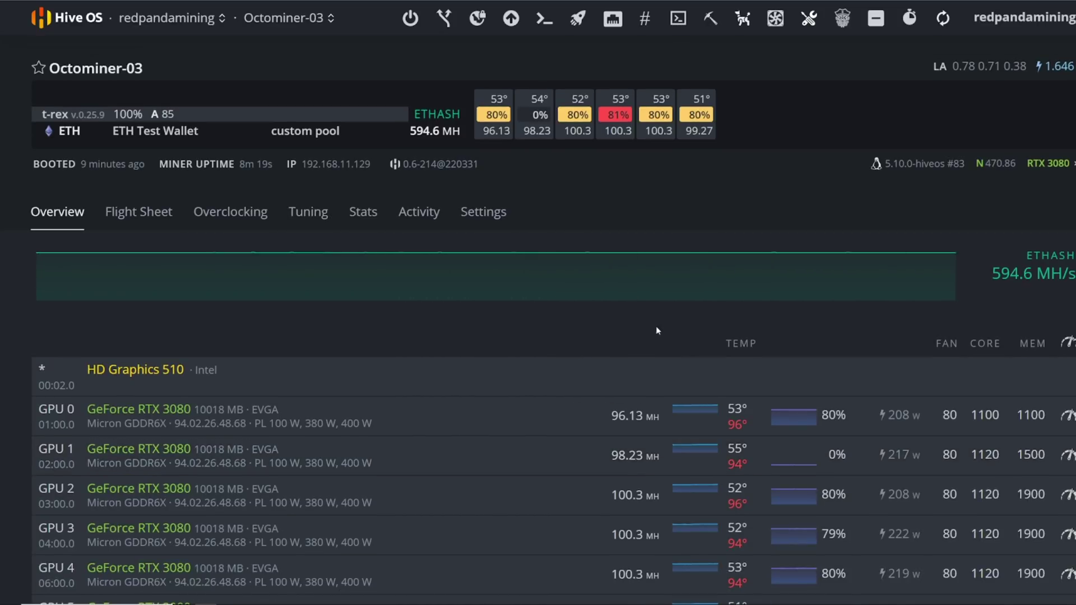
{"action": "scroll", "coordinate": [751, 263], "scroll_direction": "down", "scroll_amount": 3}
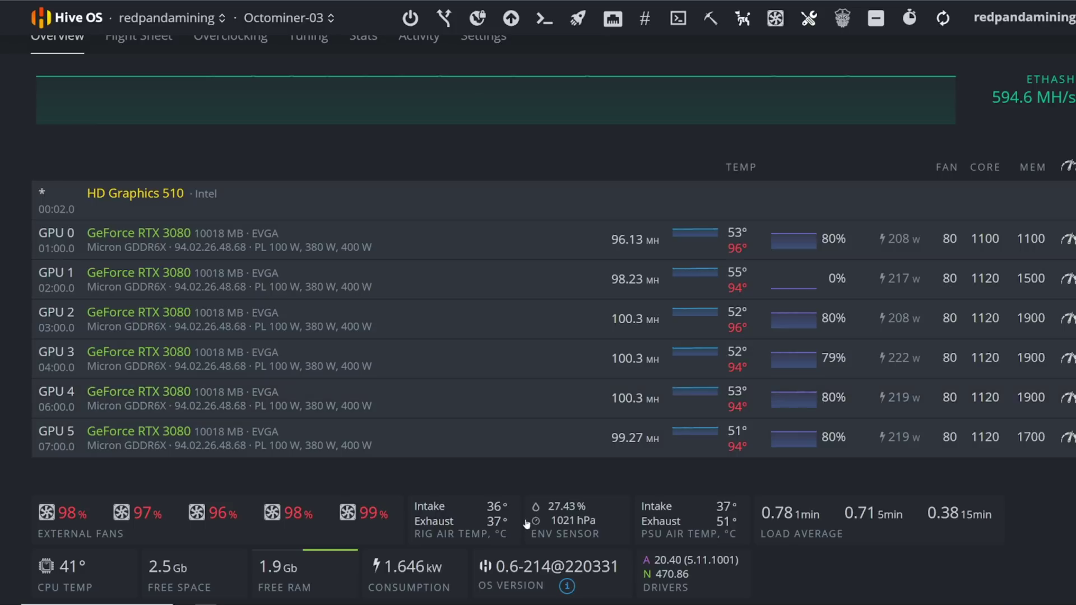
{"action": "mouse_move", "coordinate": [385, 572]}
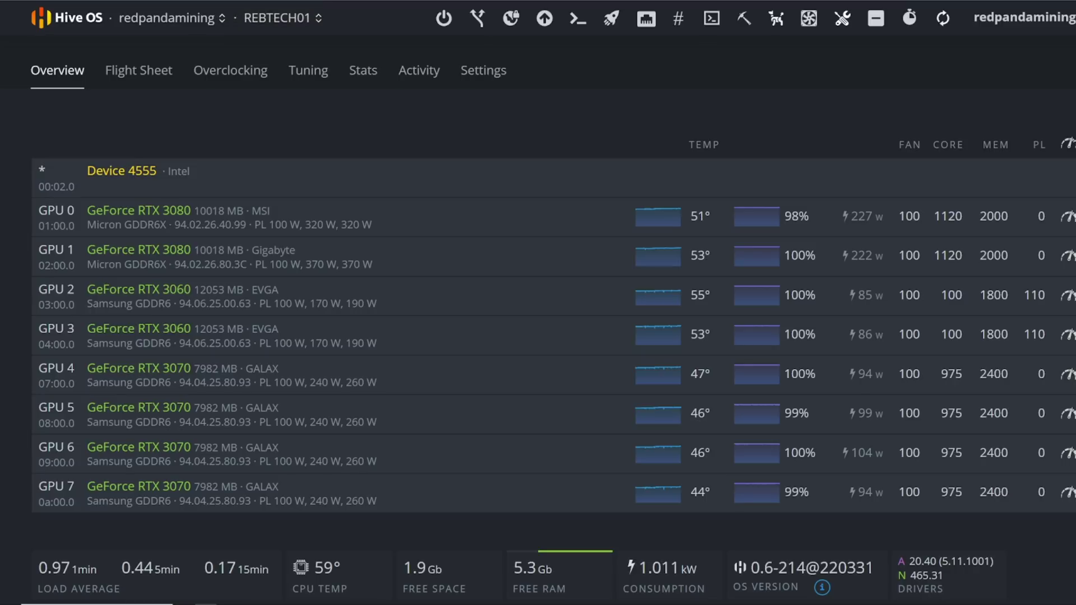
Step: Refresh REBTECH01 and review its 48°–61° core temperatures and 1.100 kW consumption
{"action": "left_click", "coordinate": [945, 21]}
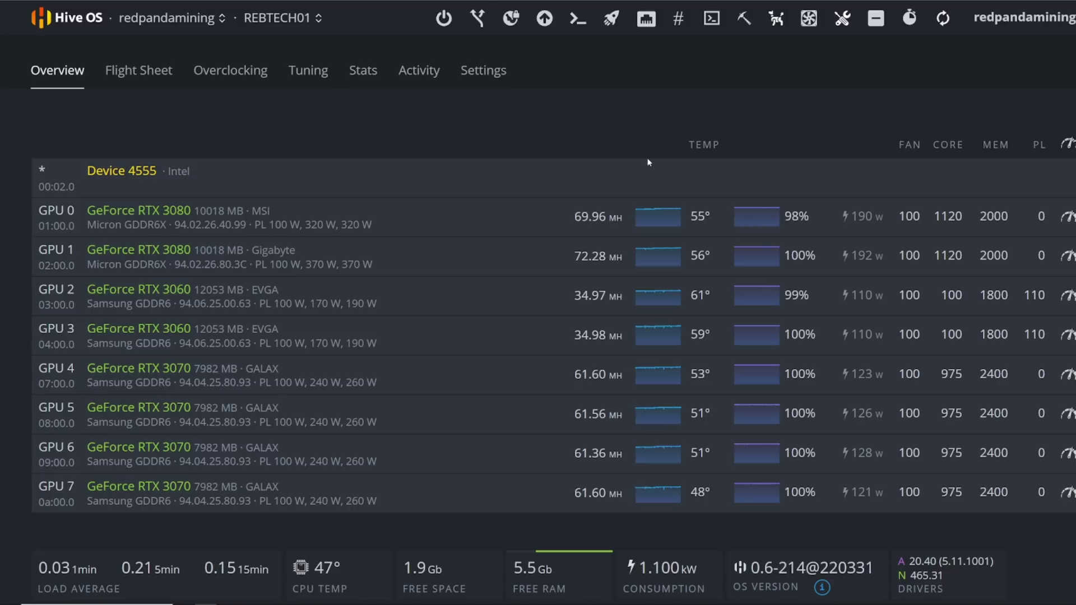
{"action": "scroll", "coordinate": [593, 231], "scroll_direction": "down", "scroll_amount": 2}
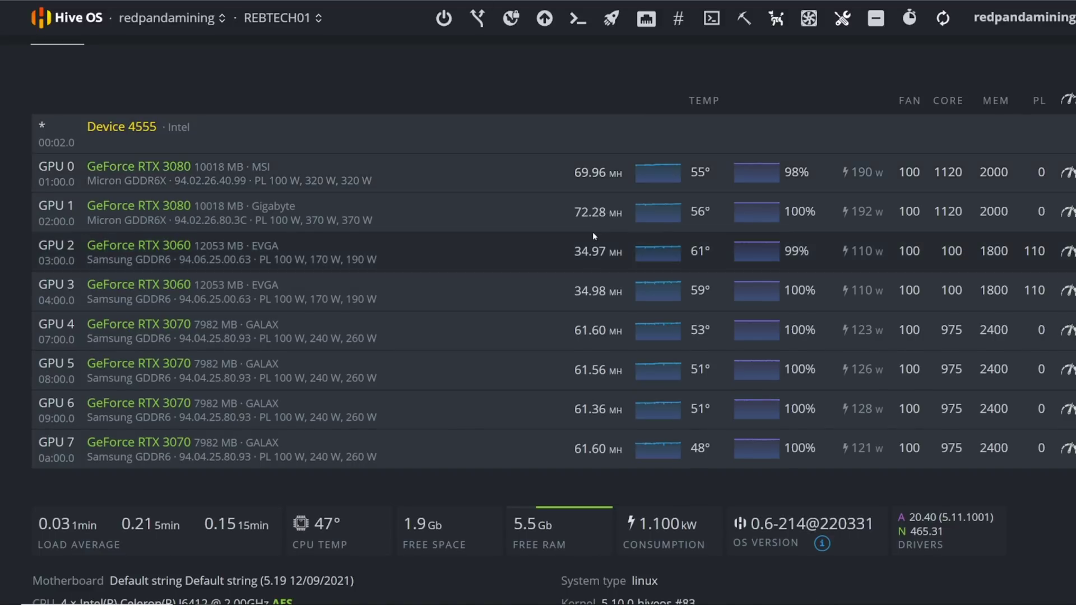
{"action": "scroll", "coordinate": [593, 231], "scroll_direction": "up", "scroll_amount": 3}
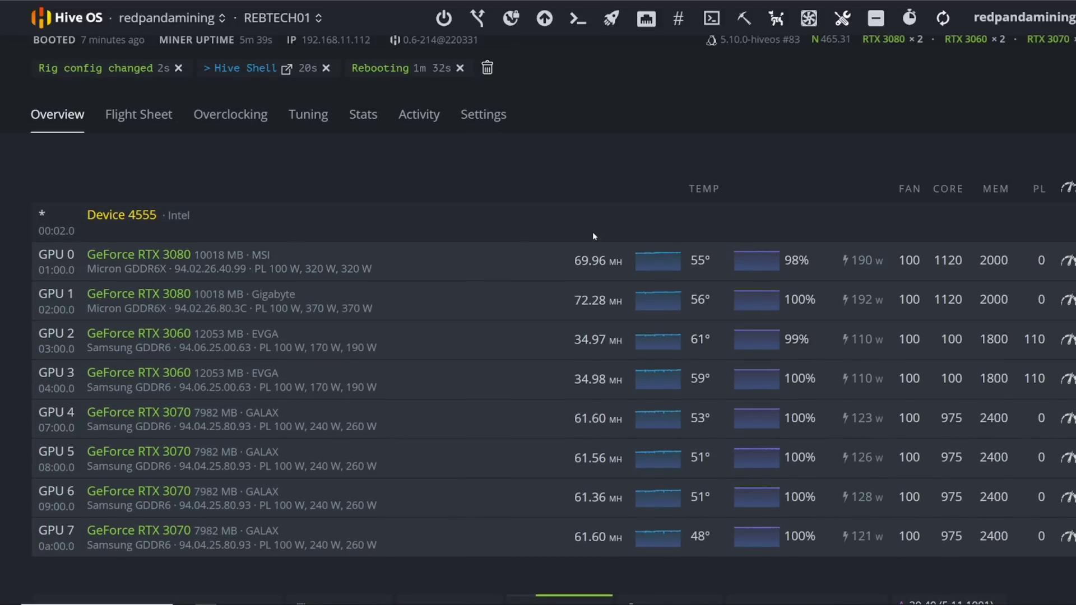
{"action": "scroll", "coordinate": [593, 231], "scroll_direction": "down", "scroll_amount": 1}
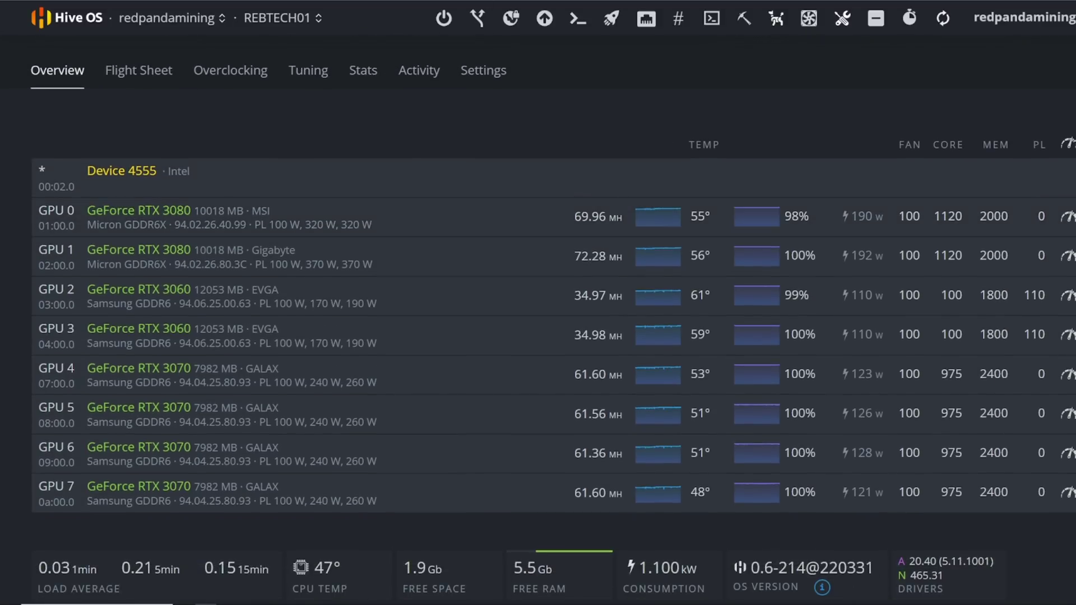